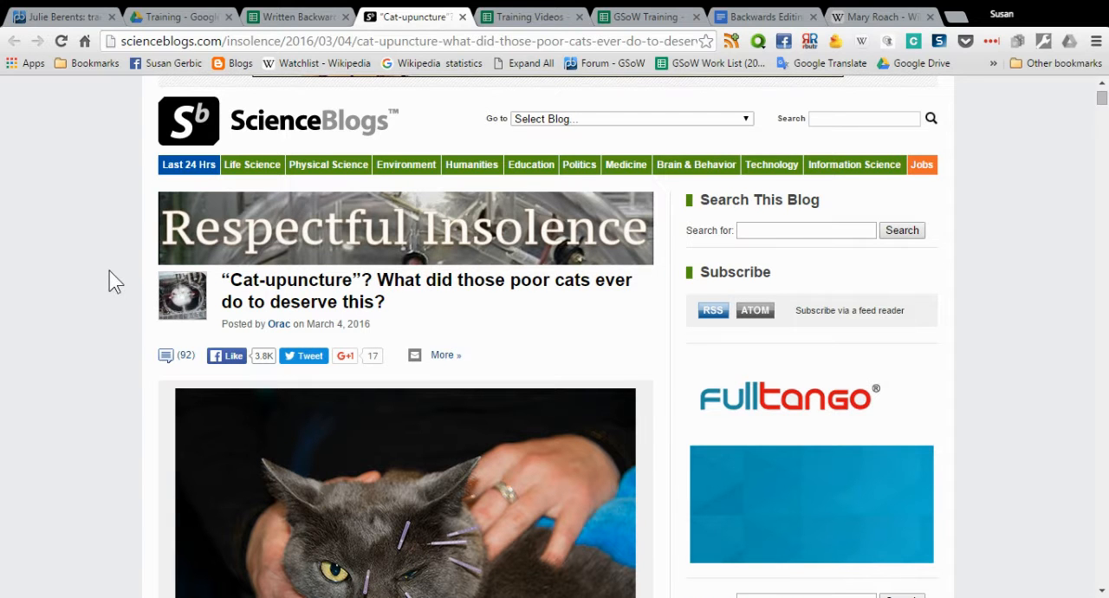
Review the ScienceBlogs article about cat acupuncture that serves as the source, including its headline, author and date
scroll(109, 270, "down", 1)
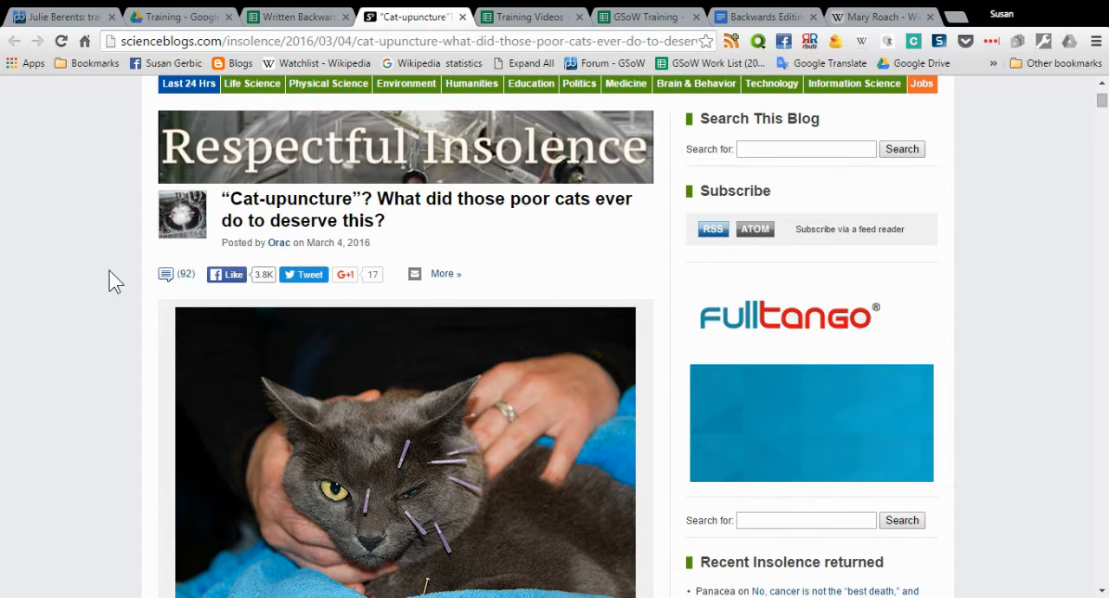
scroll(115, 281, "down", 1)
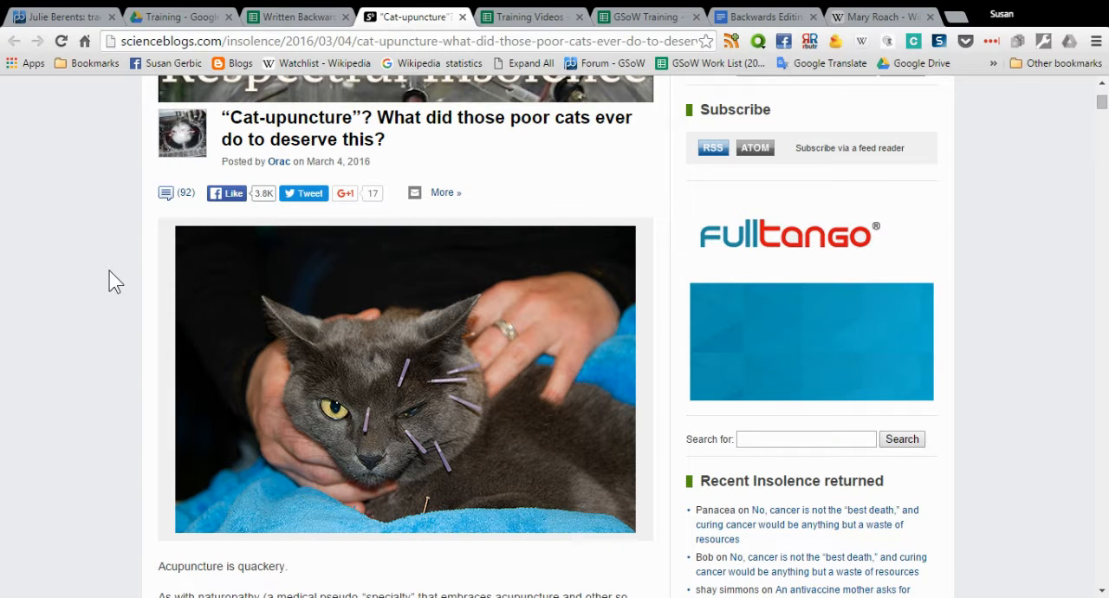
scroll(115, 282, "down", 2)
scroll(115, 282, "up", 2)
scroll(101, 263, "up", 3)
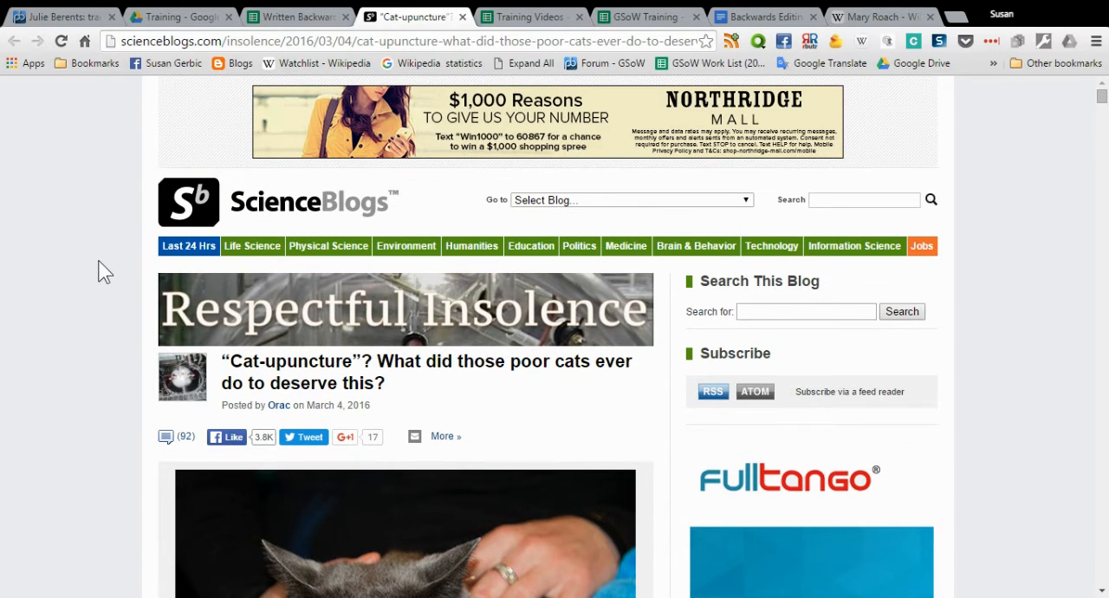
Switch to the Mary Roach Wikipedia article and look through its sections for a place to add new content
left_click(862, 18)
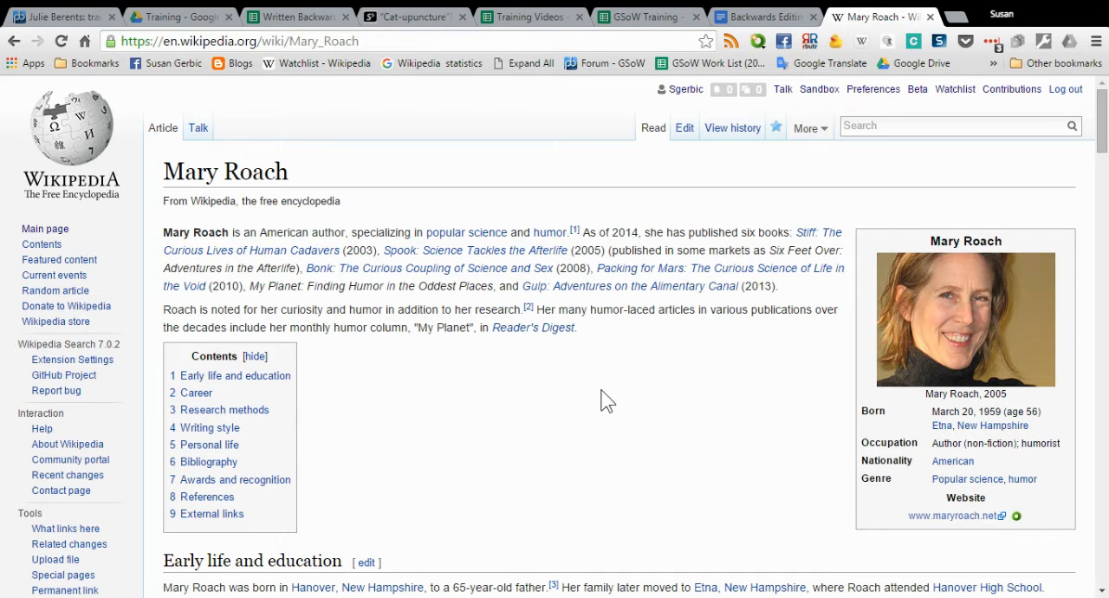
scroll(607, 400, "down", 1)
scroll(606, 401, "up", 1)
scroll(606, 401, "down", 2)
scroll(607, 400, "down", 2)
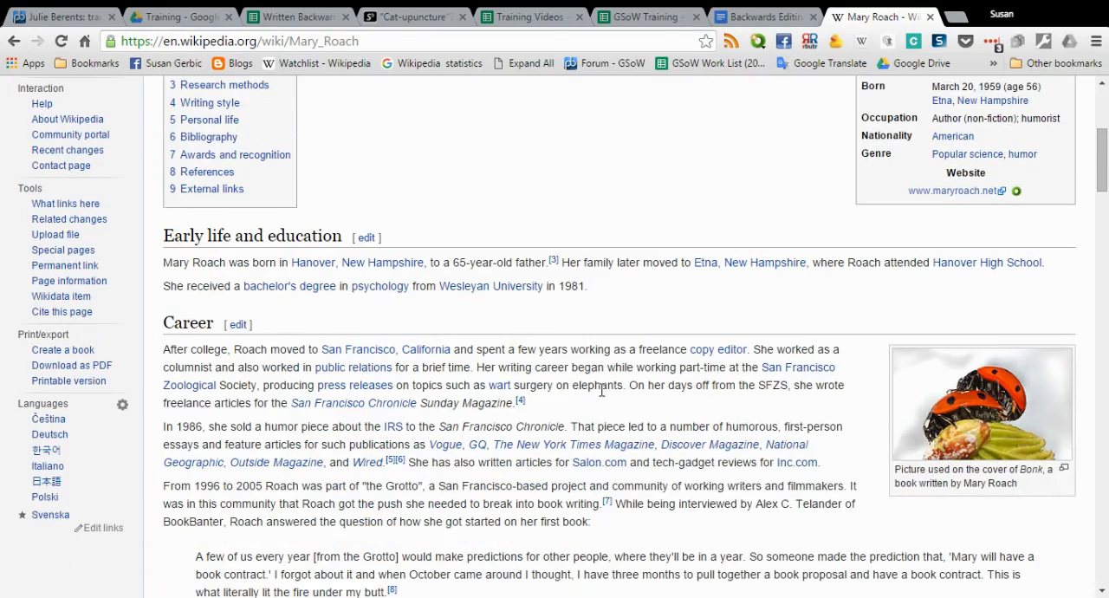
scroll(607, 400, "down", 5)
scroll(607, 401, "down", 5)
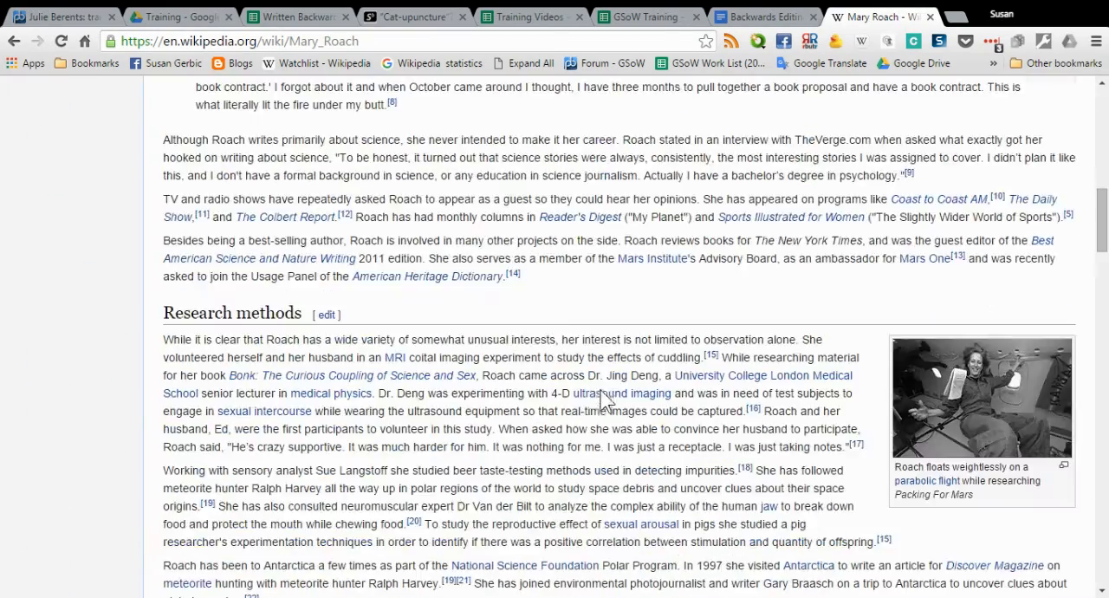
scroll(604, 397, "up", 5)
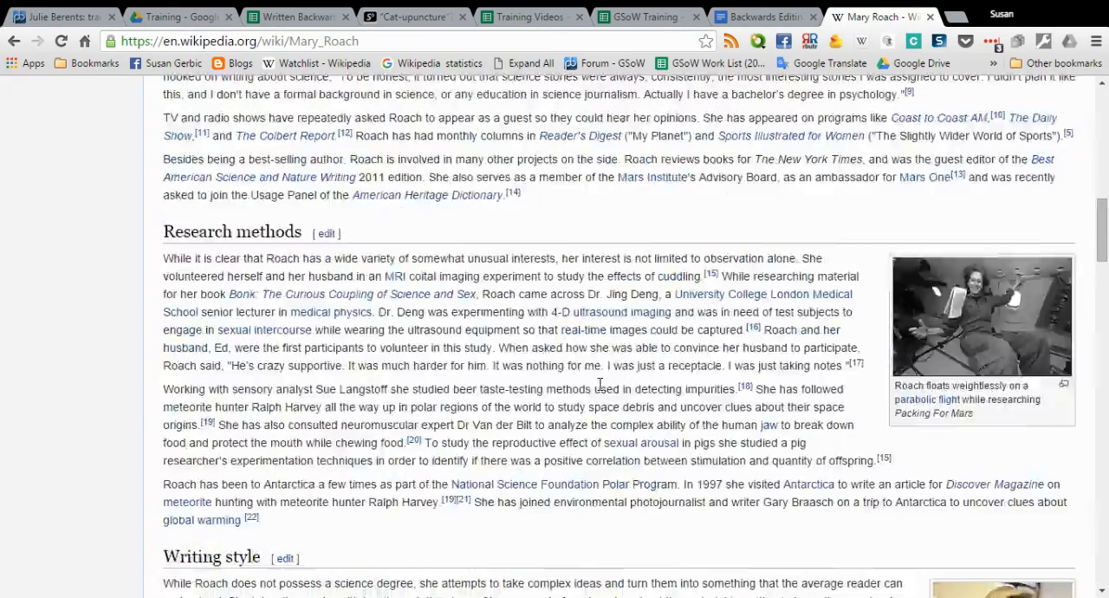
scroll(555, 394, "up", 3)
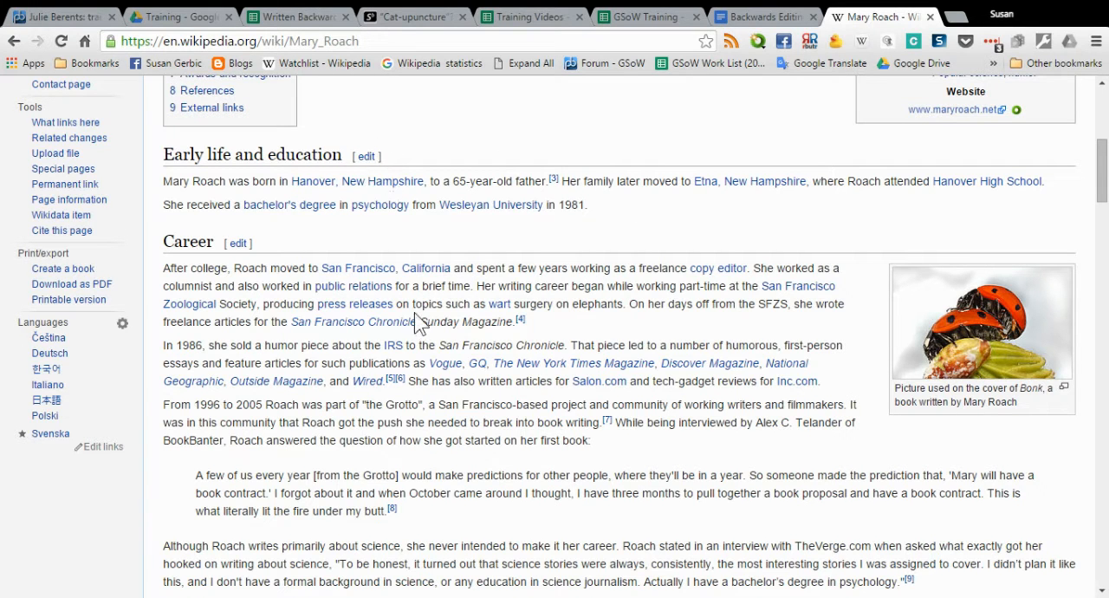
scroll(421, 323, "down", 3)
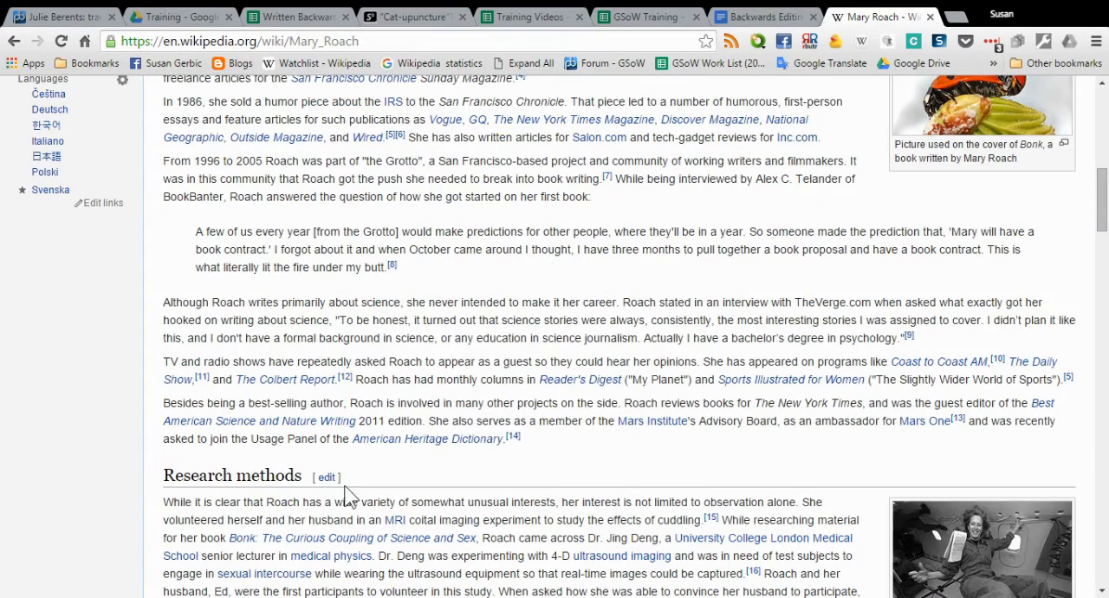
scroll(347, 486, "down", 4)
scroll(520, 438, "up", 10)
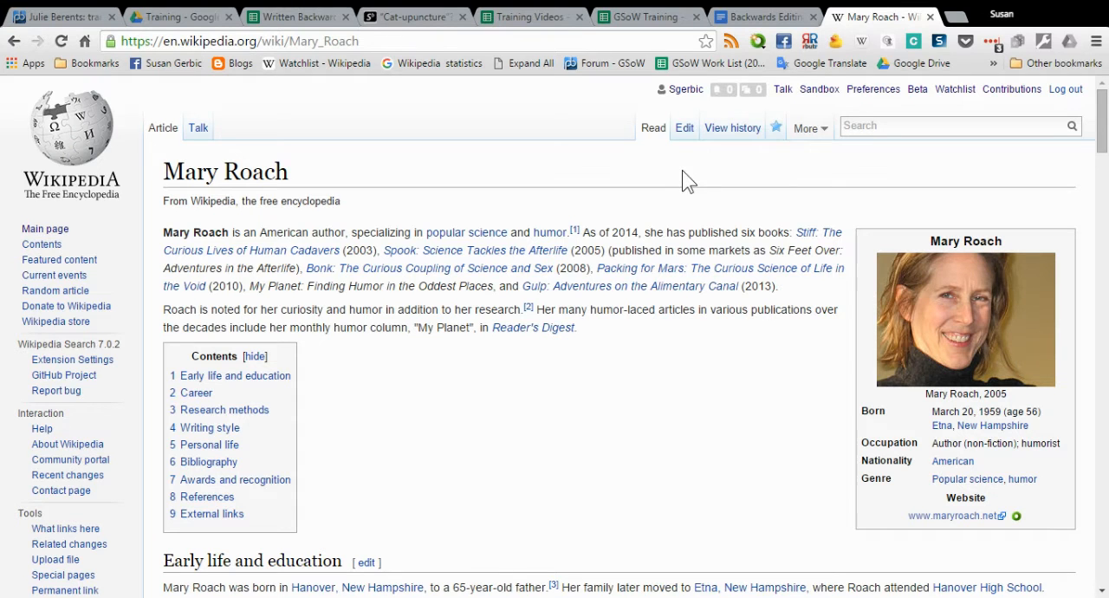
Open the full Mary Roach article for editing and find the end of the early life and education section
left_click(685, 132)
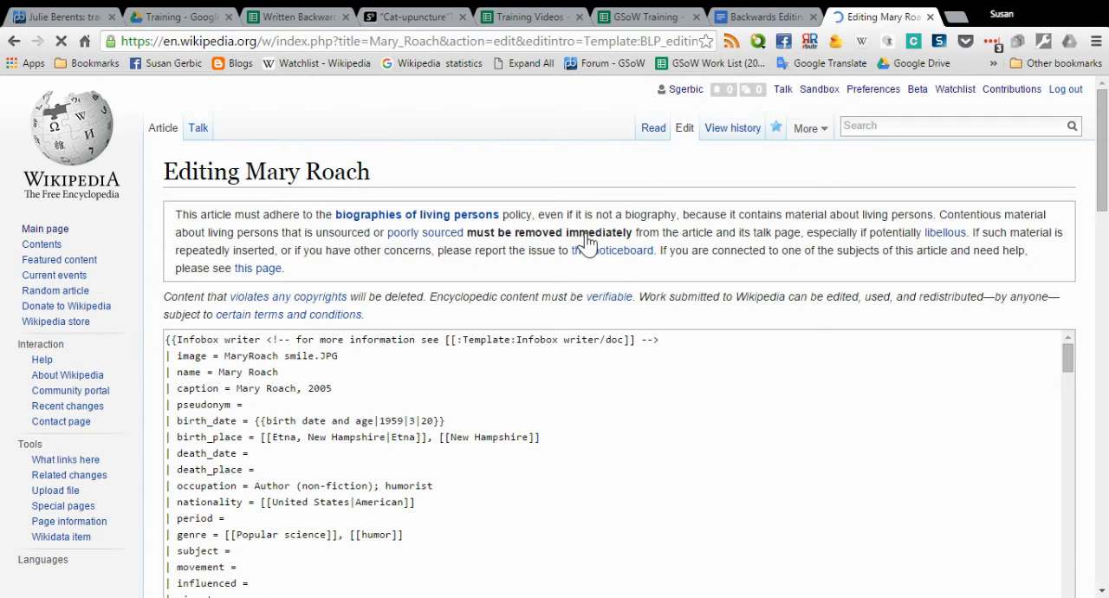
scroll(614, 296, "down", 1)
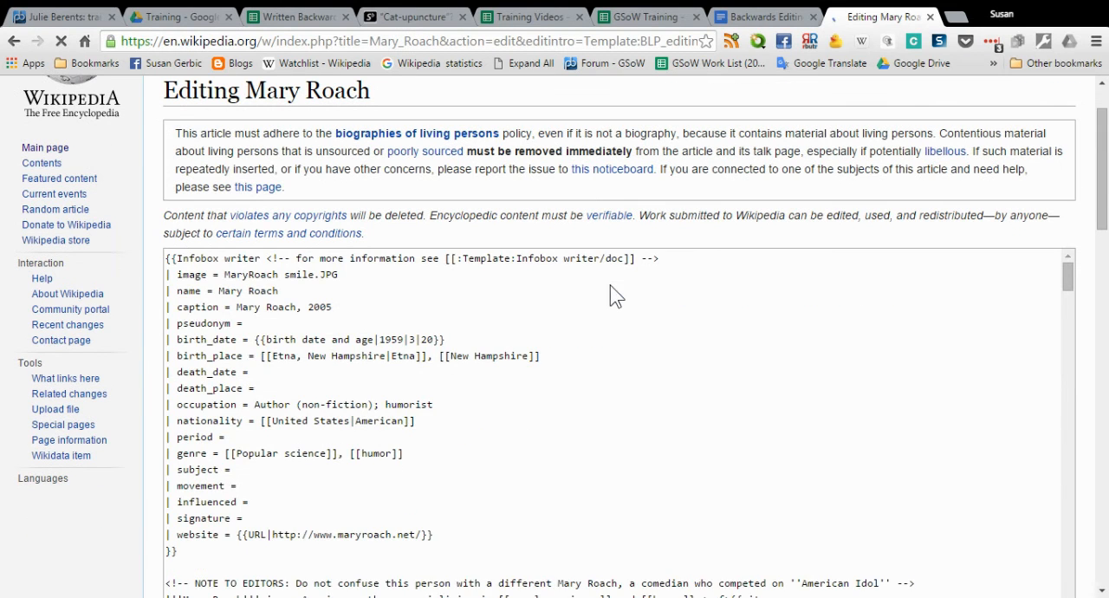
scroll(564, 282, "down", 3)
scroll(562, 284, "down", 2)
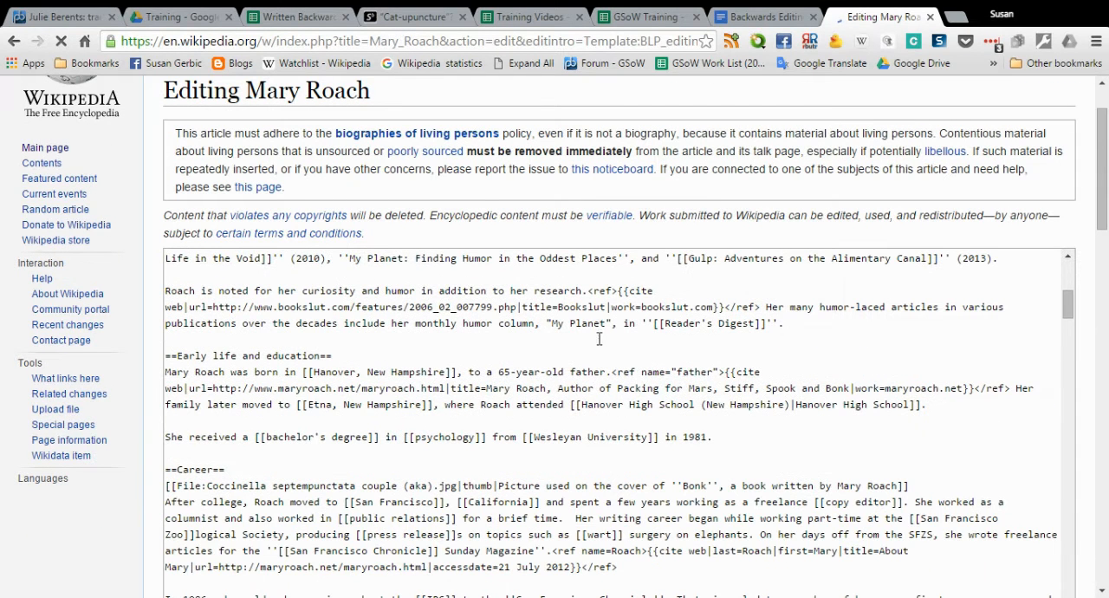
scroll(228, 440, "down", 1)
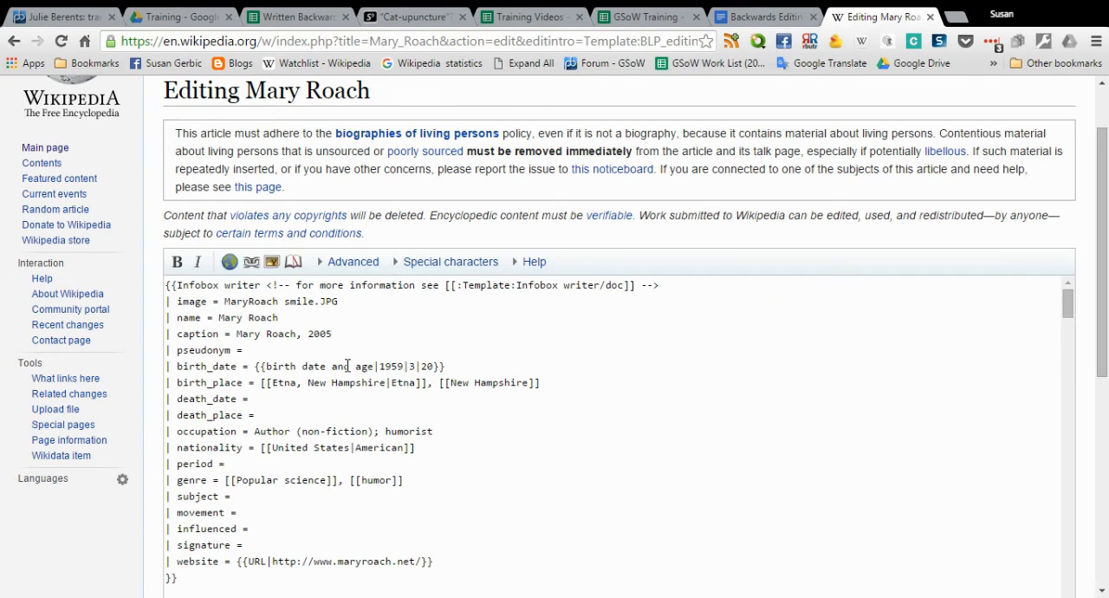
scroll(348, 361, "down", 2)
scroll(348, 362, "down", 2)
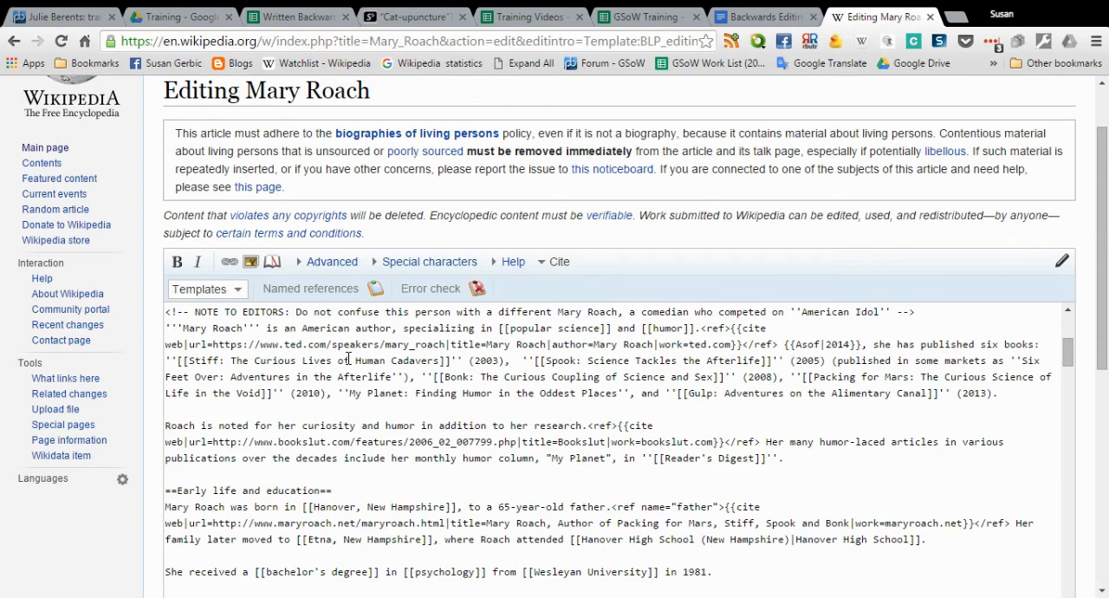
scroll(348, 358, "down", 3)
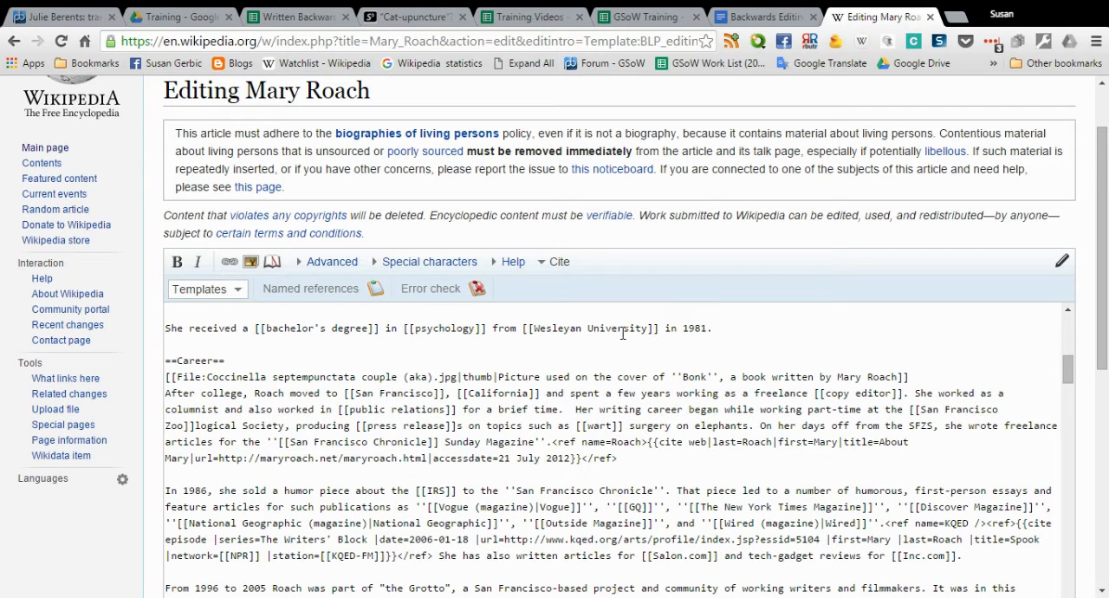
Add the sentence "Some content that has something to do with a cat." after the Wesleyan University sentence
left_click(725, 329)
type("Some content t")
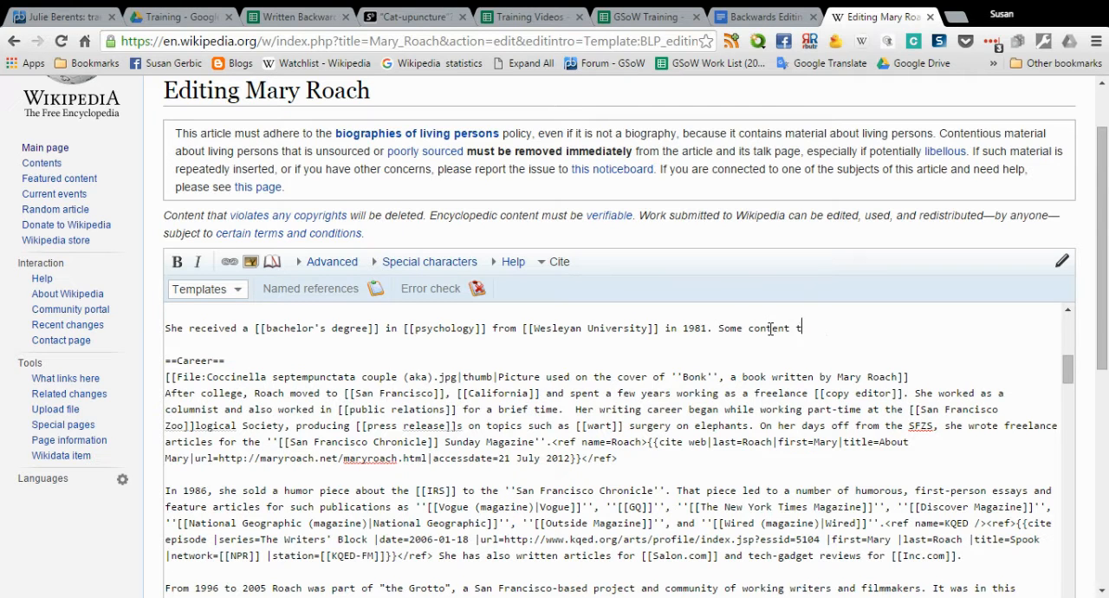
type("hat has something to do with a ")
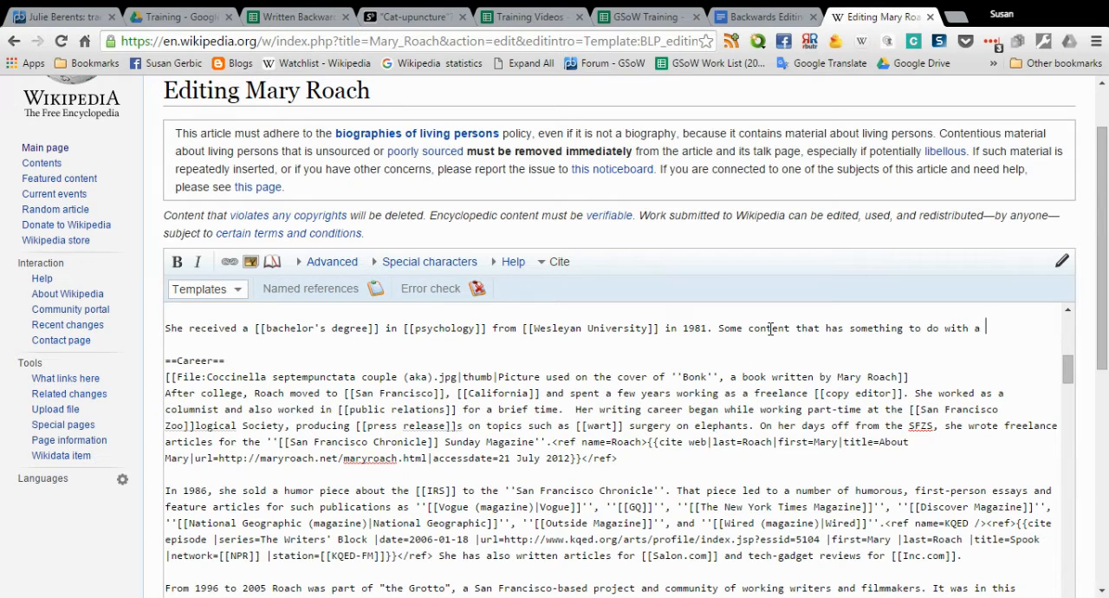
type("cat.")
Open a blank cite web template form for the new sentence
left_click(564, 265)
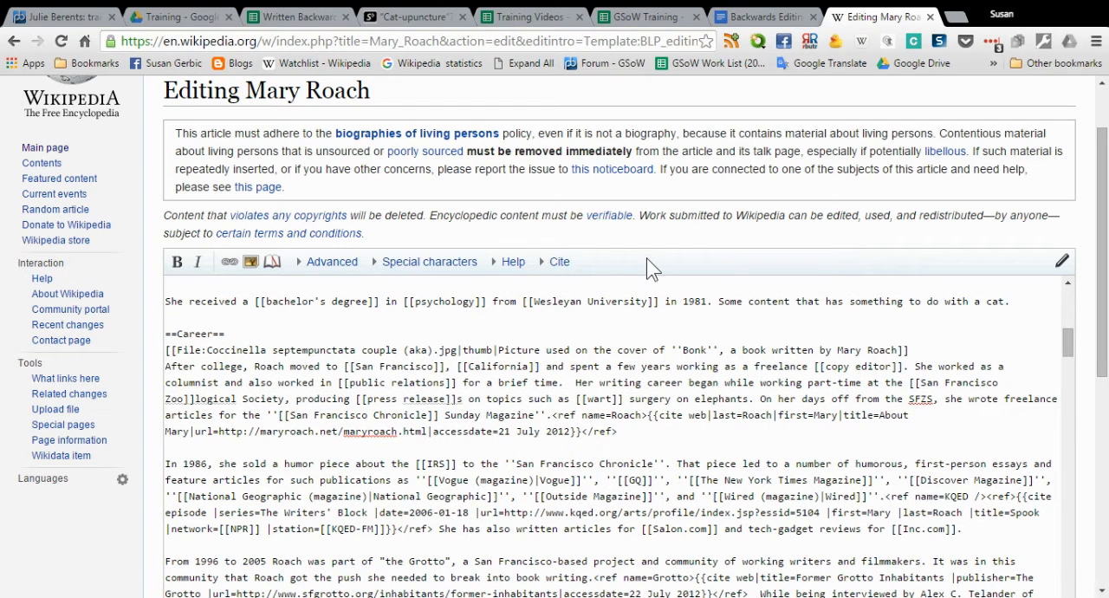
left_click(568, 268)
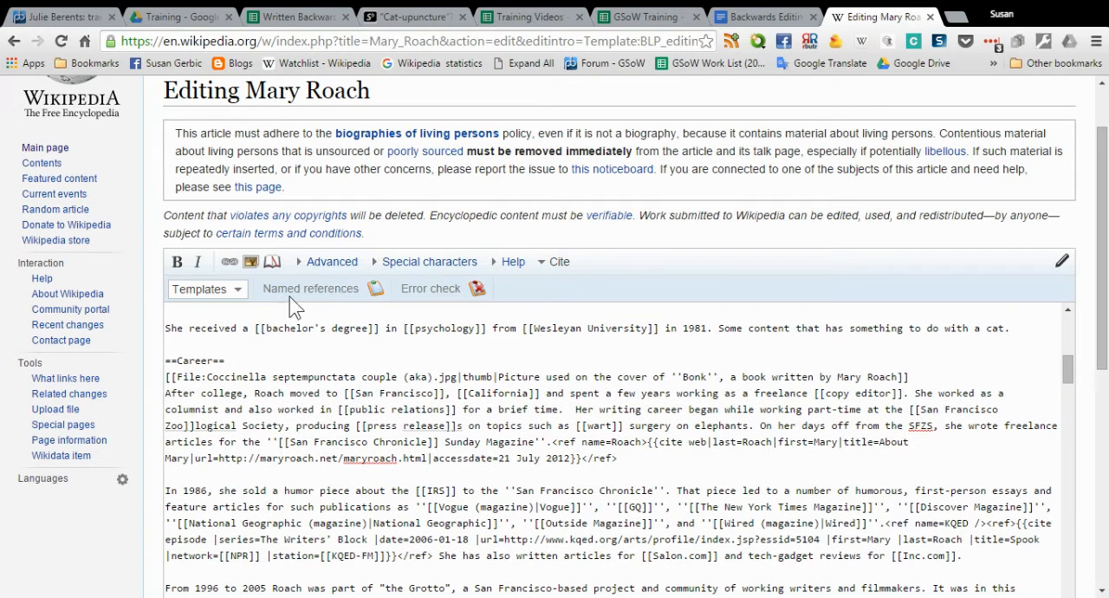
left_click(236, 296)
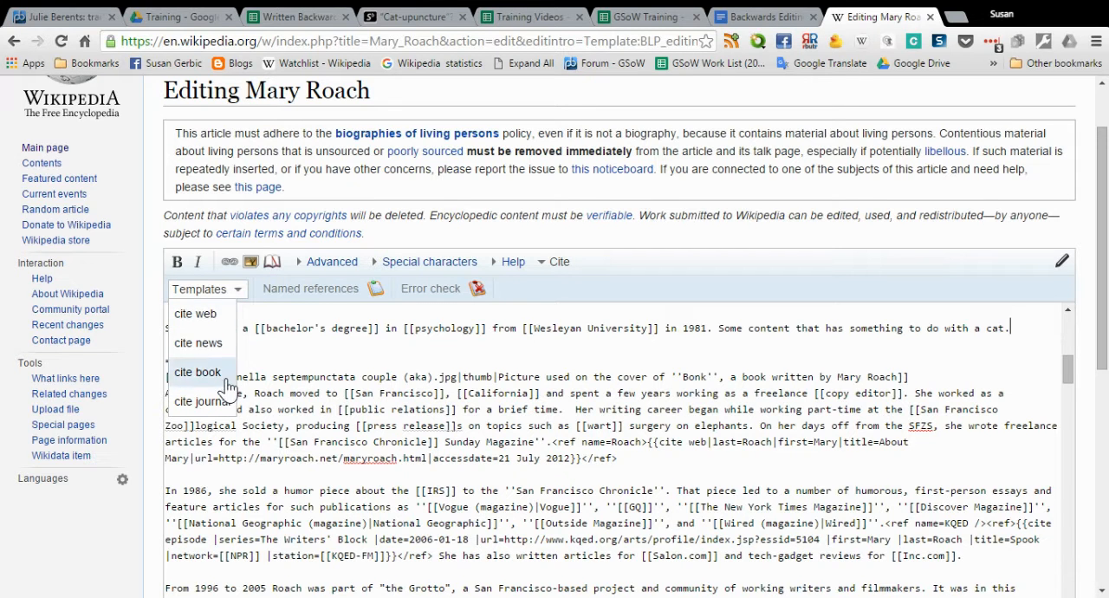
left_click(203, 319)
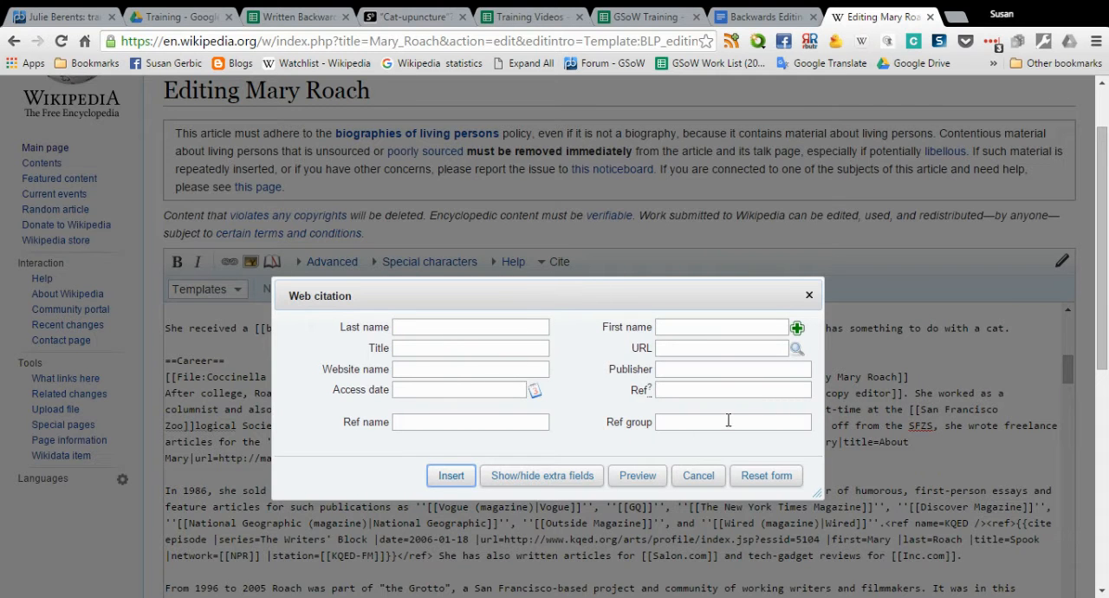
Check the blog page for its author, and enter last name Gorski and first name David in the web citation
left_click(395, 17)
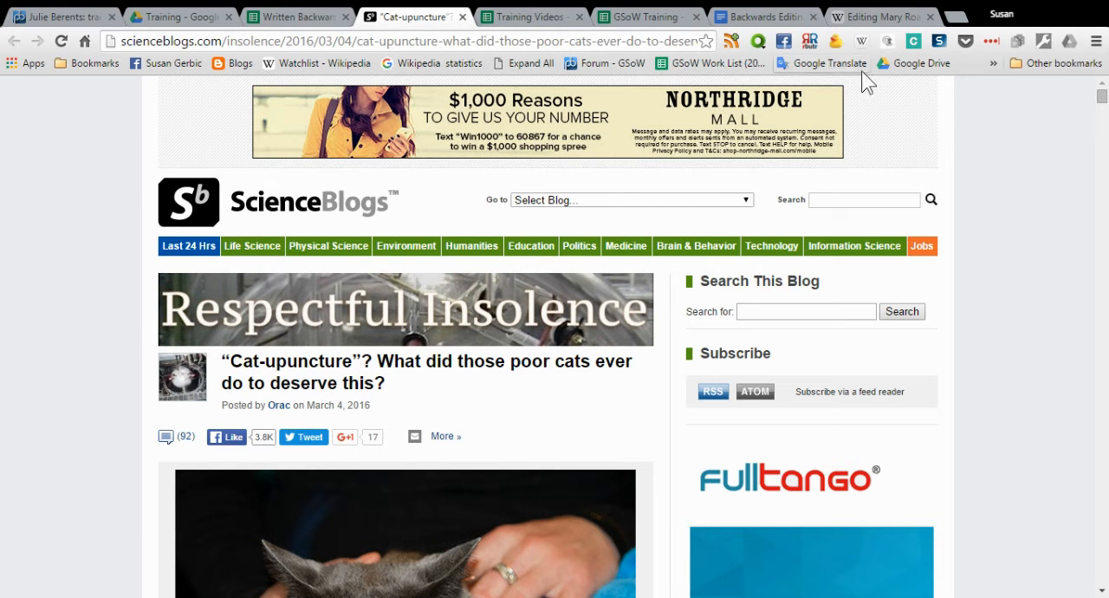
left_click(854, 21)
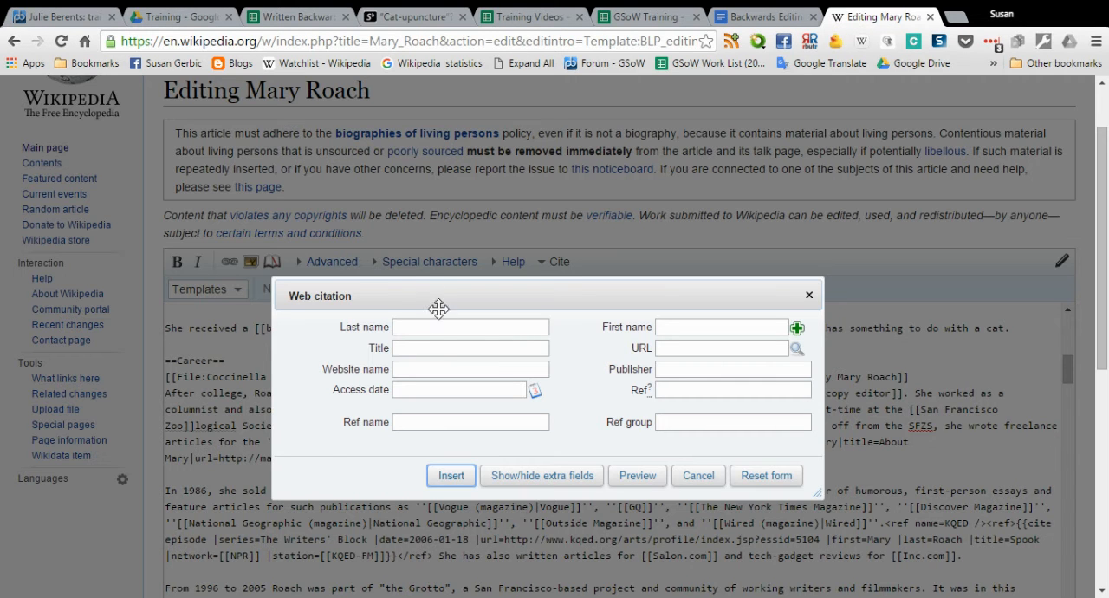
left_click(428, 328)
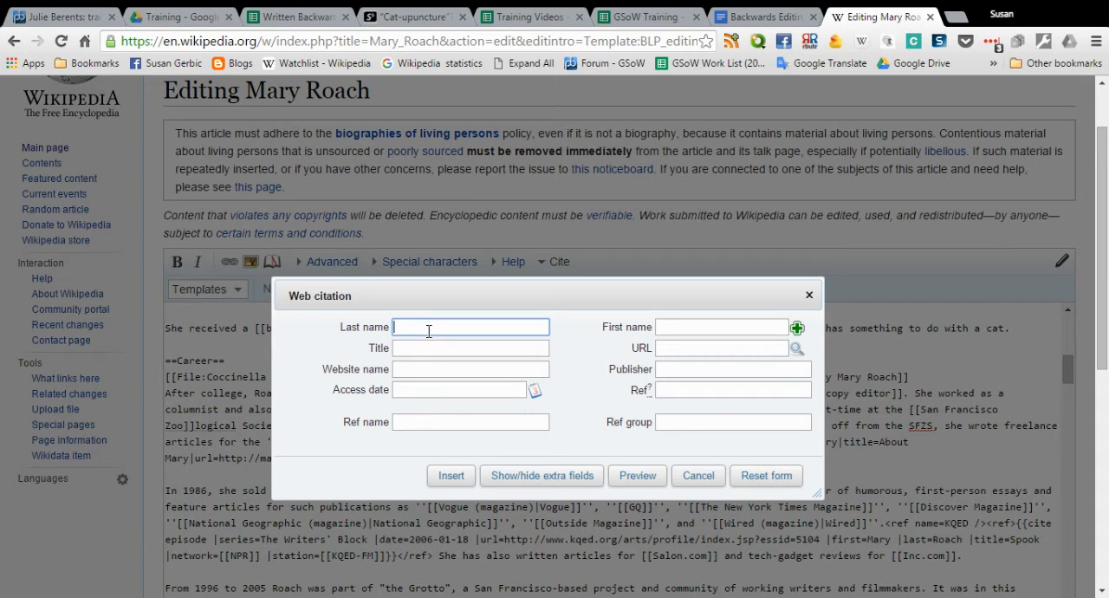
type("Gorski")
key("Tab")
type("David")
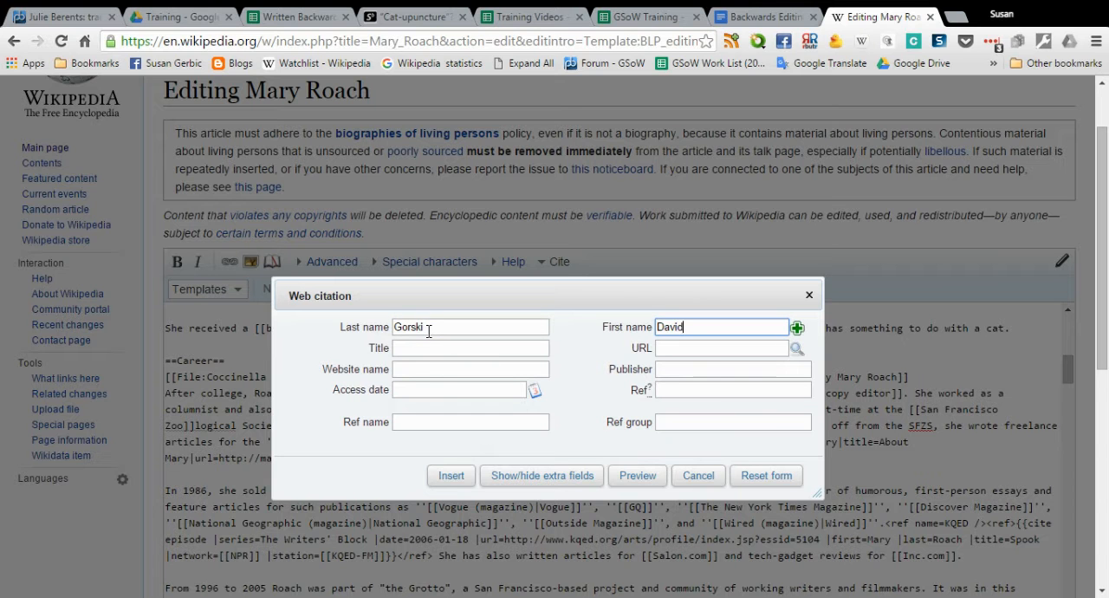
Copy the blog headline "Cat-upuncture"? What did those poor cats ever do to deserve this? into the citation's title
left_click(421, 349)
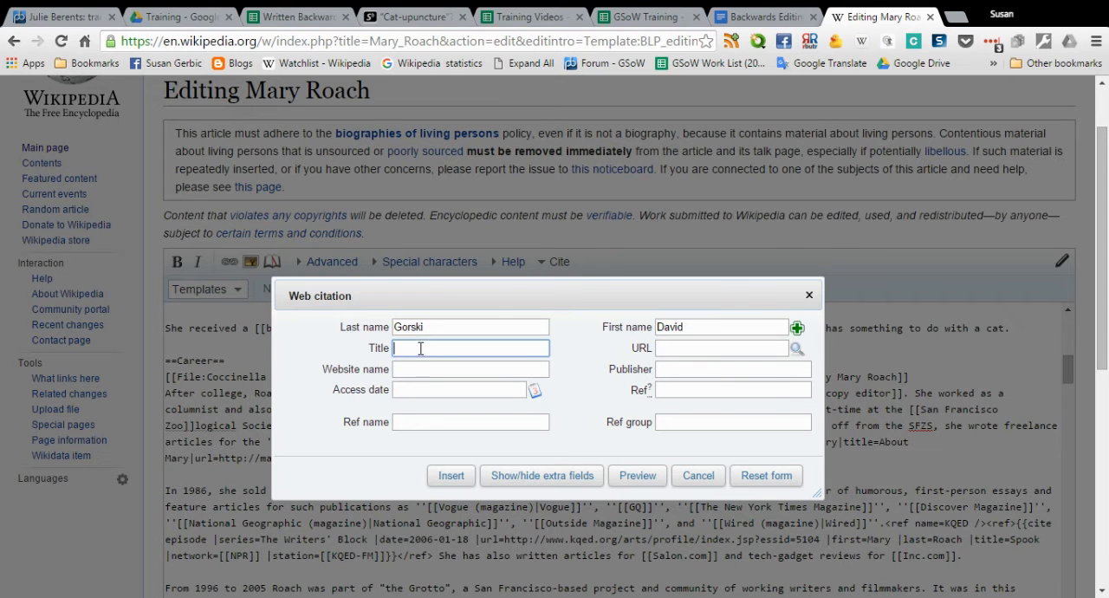
left_click(408, 16)
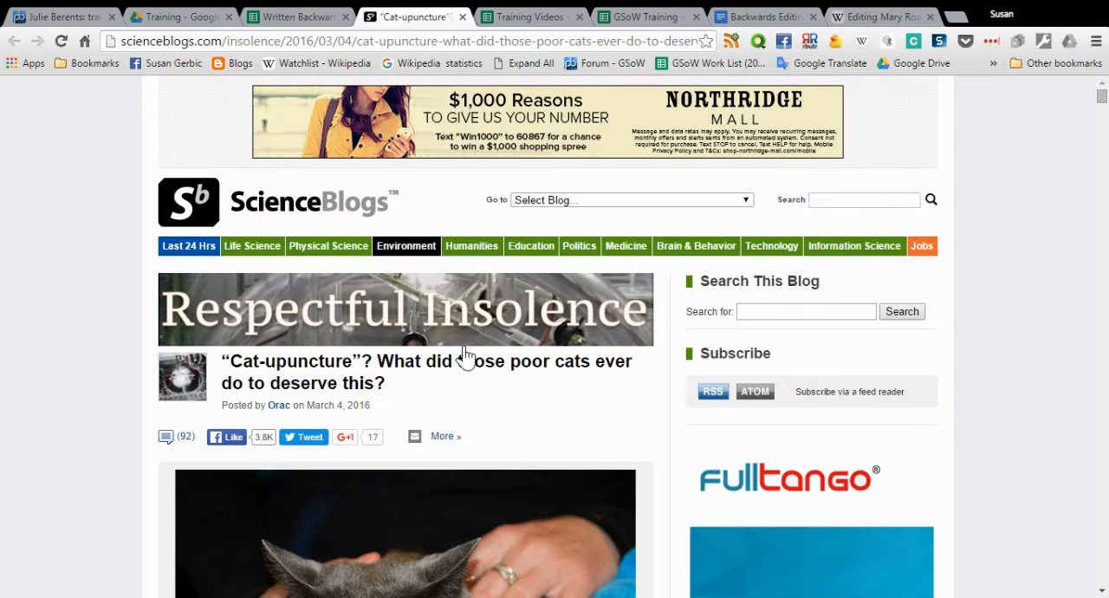
left_click_drag(396, 385, 225, 355)
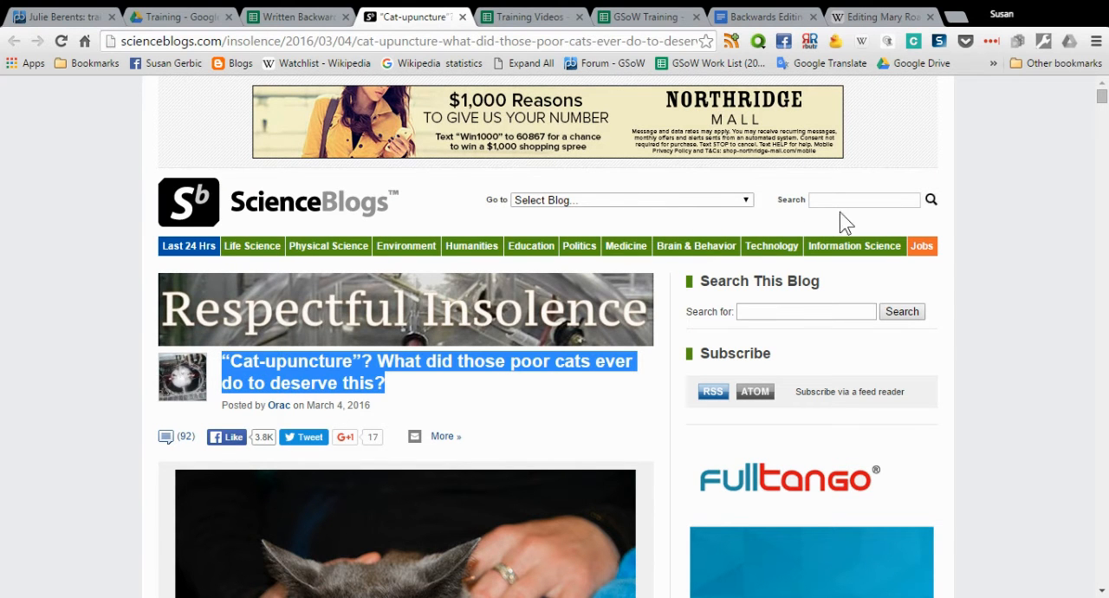
left_click(879, 16)
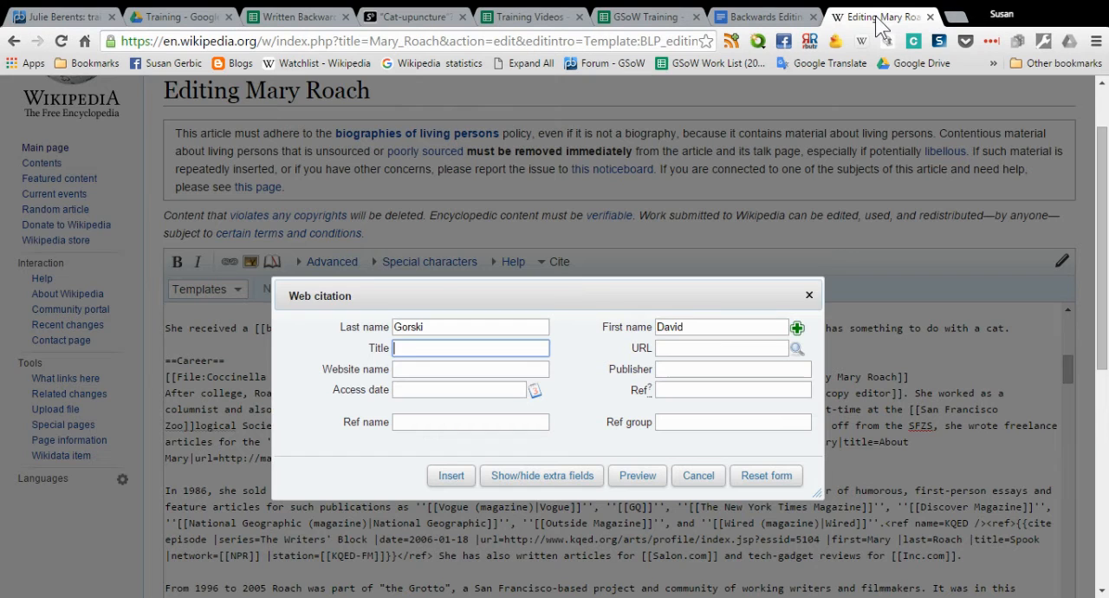
key("ctrl+v")
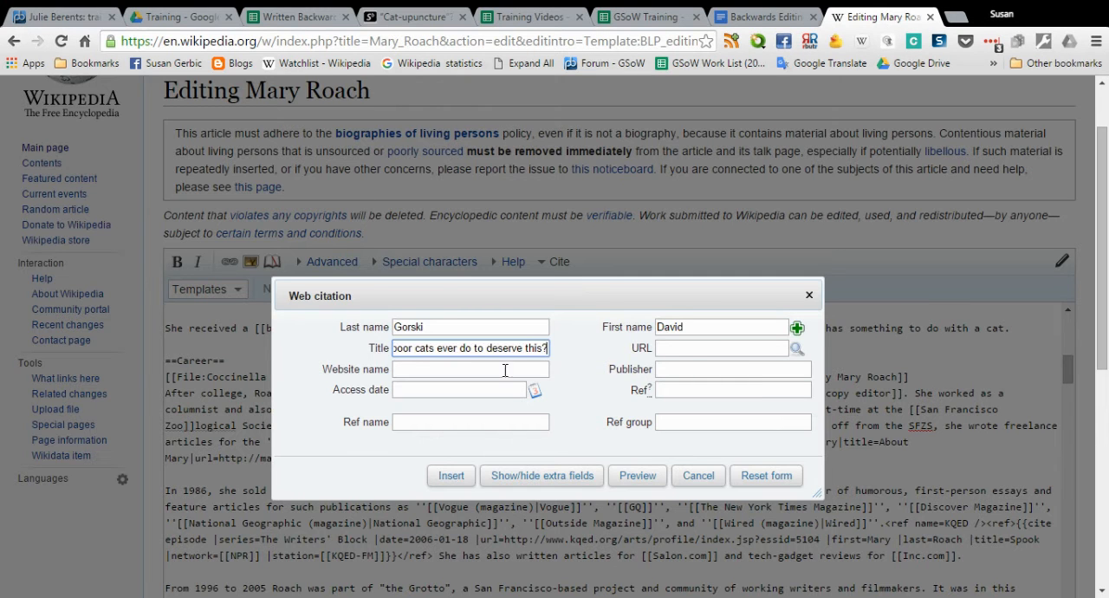
Copy the ScienceBlogs article's web address into the citation's URL
left_click(707, 348)
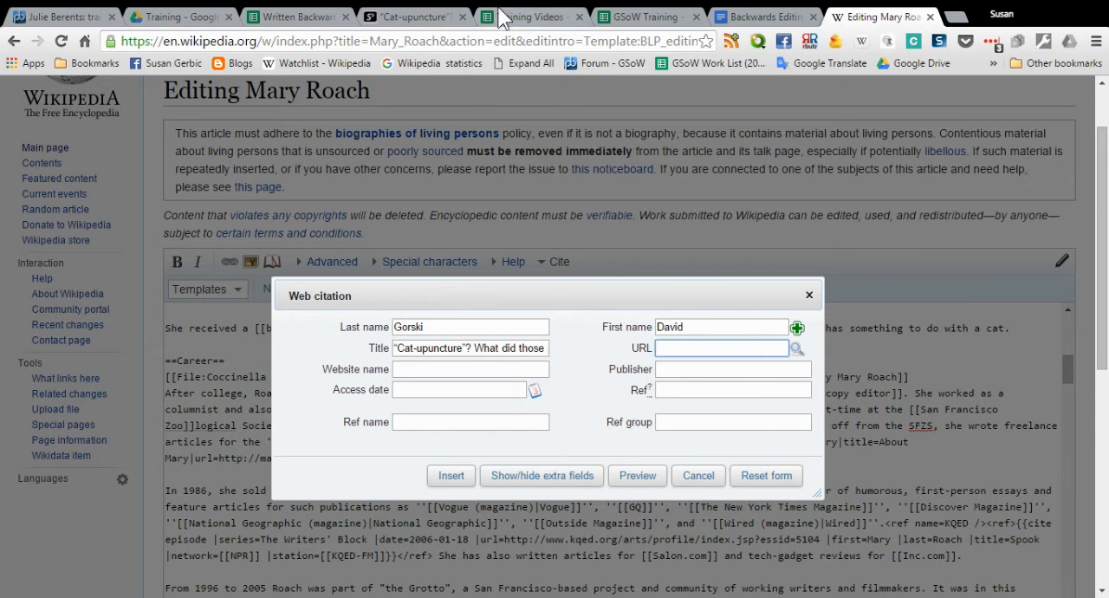
left_click(420, 19)
left_click(478, 42)
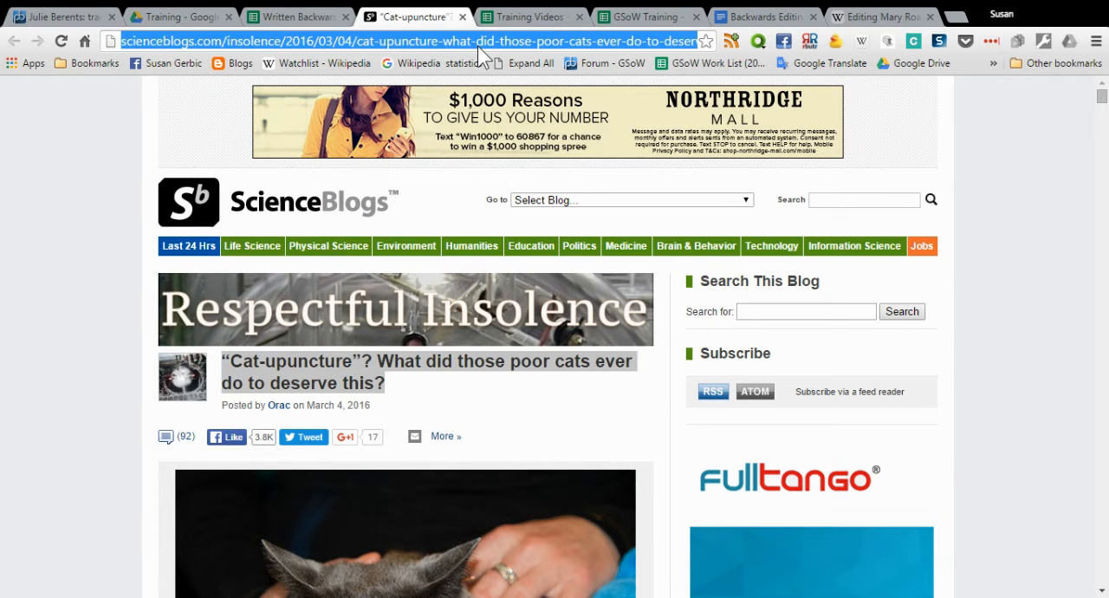
left_click(839, 19)
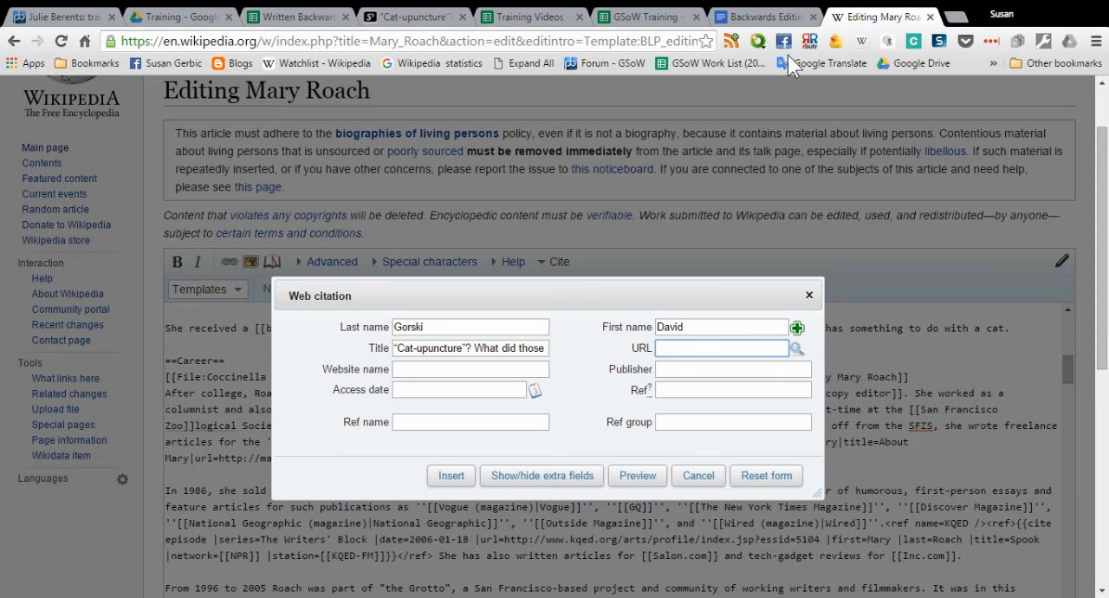
left_click(683, 349)
key("ctrl+v")
Look up the blog's name on the ScienceBlogs page and enter Respectful Insolence as the citation's website name
left_click(535, 371)
left_click(425, 24)
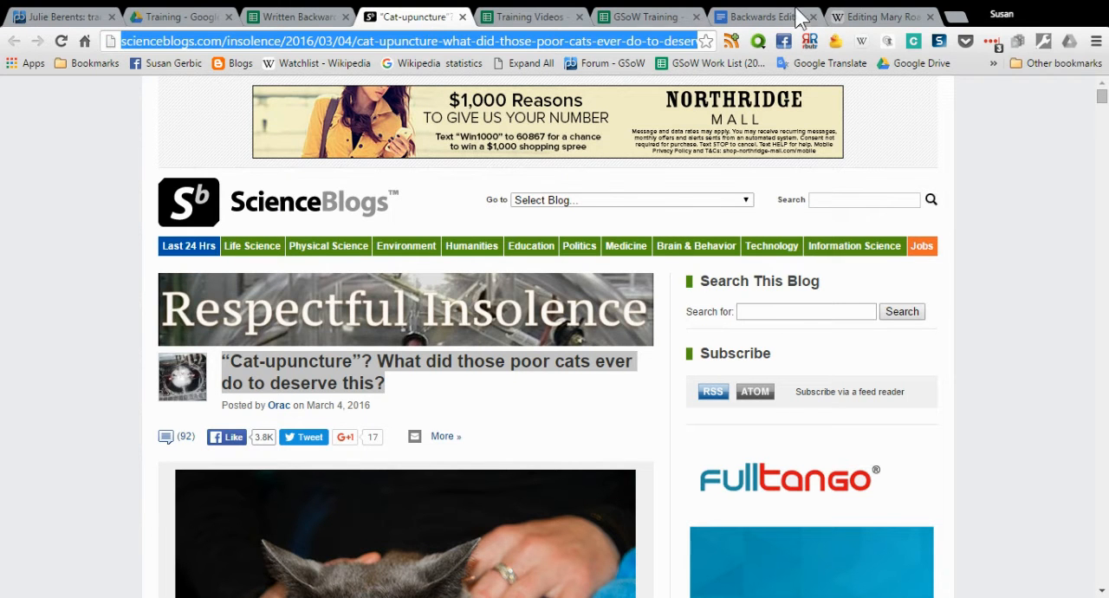
left_click(876, 18)
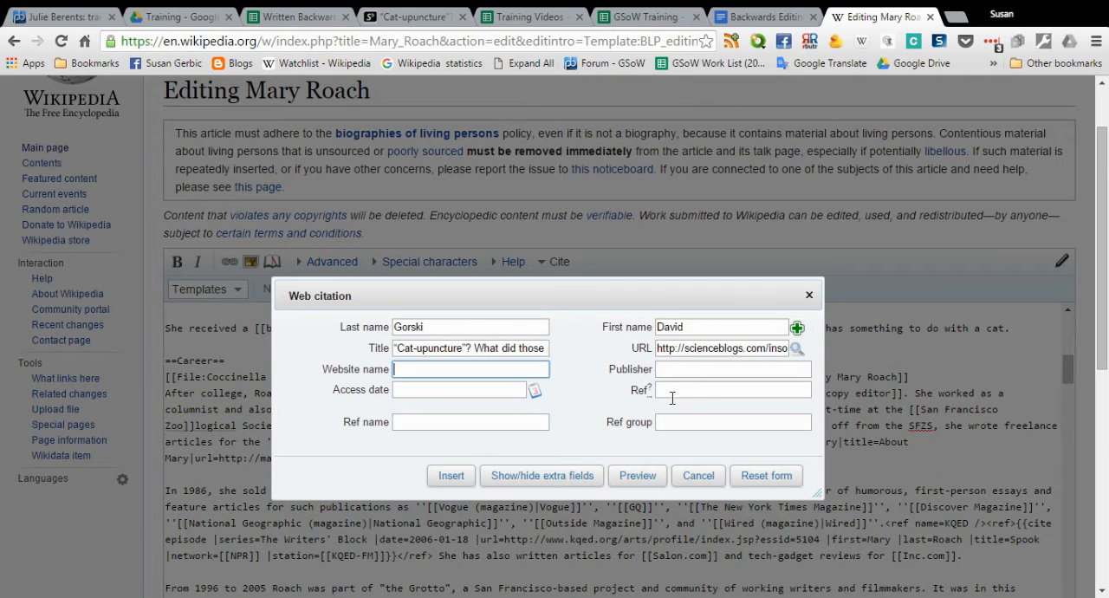
left_click(428, 19)
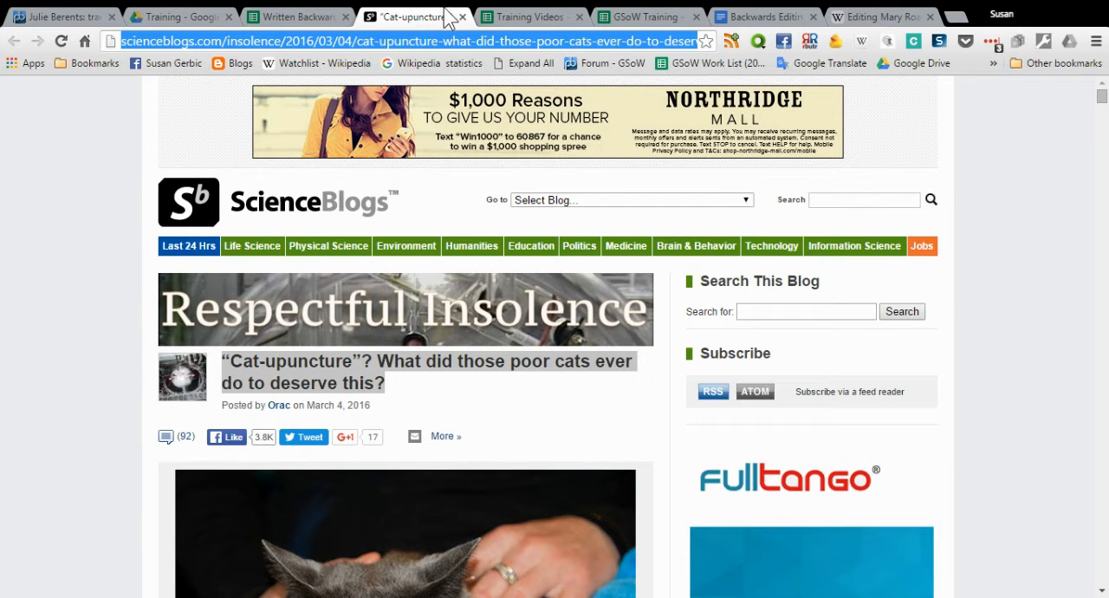
left_click(888, 17)
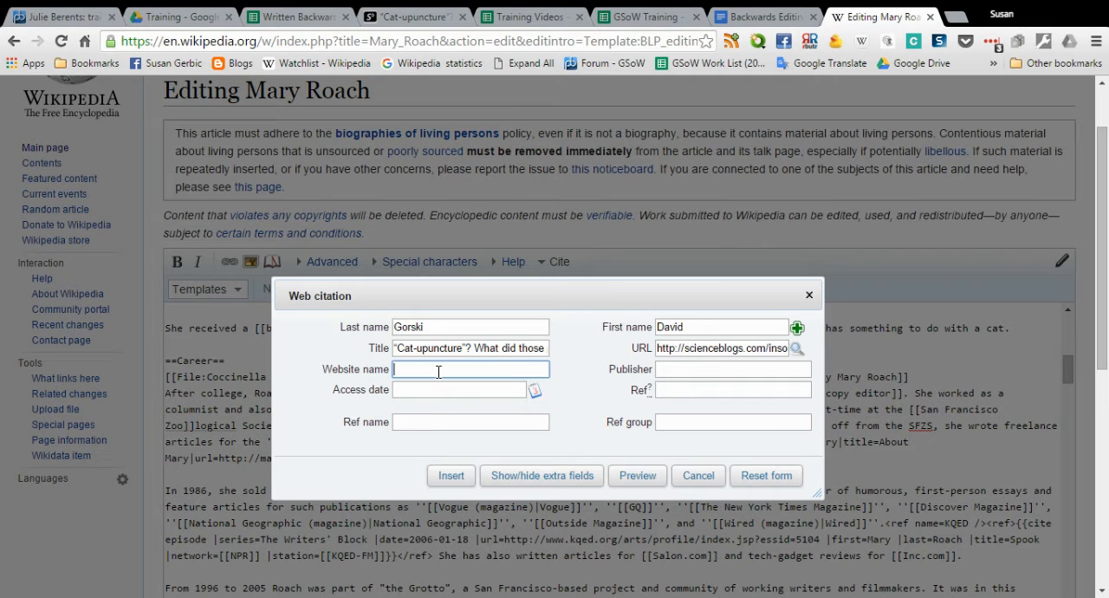
type("Respectful Insolence")
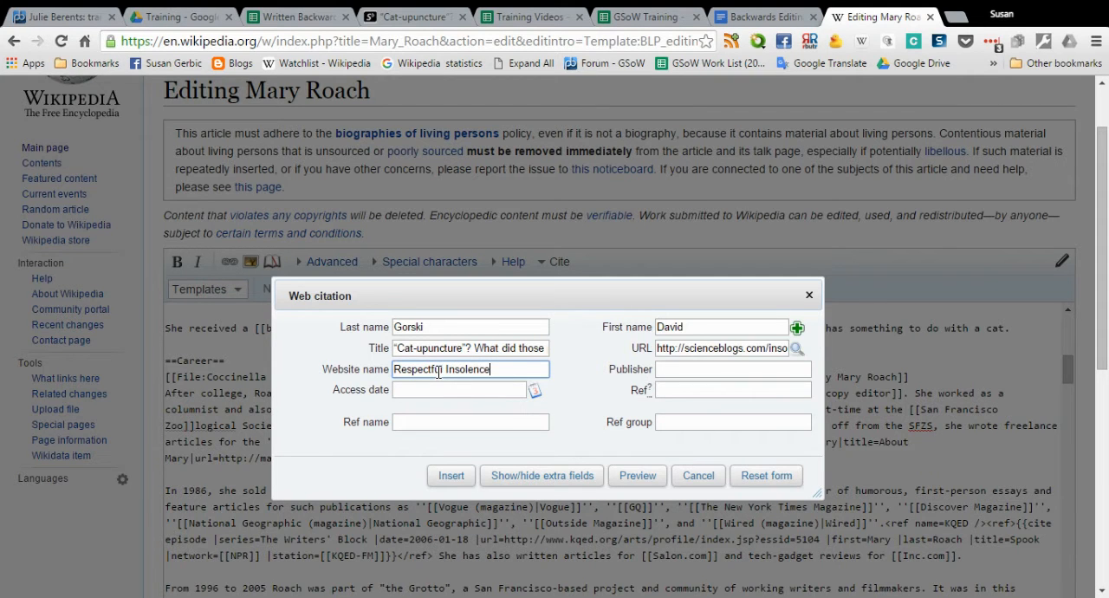
Check the blog page for its publisher and enter ScienceBlogs as the citation's publisher
left_click(661, 374)
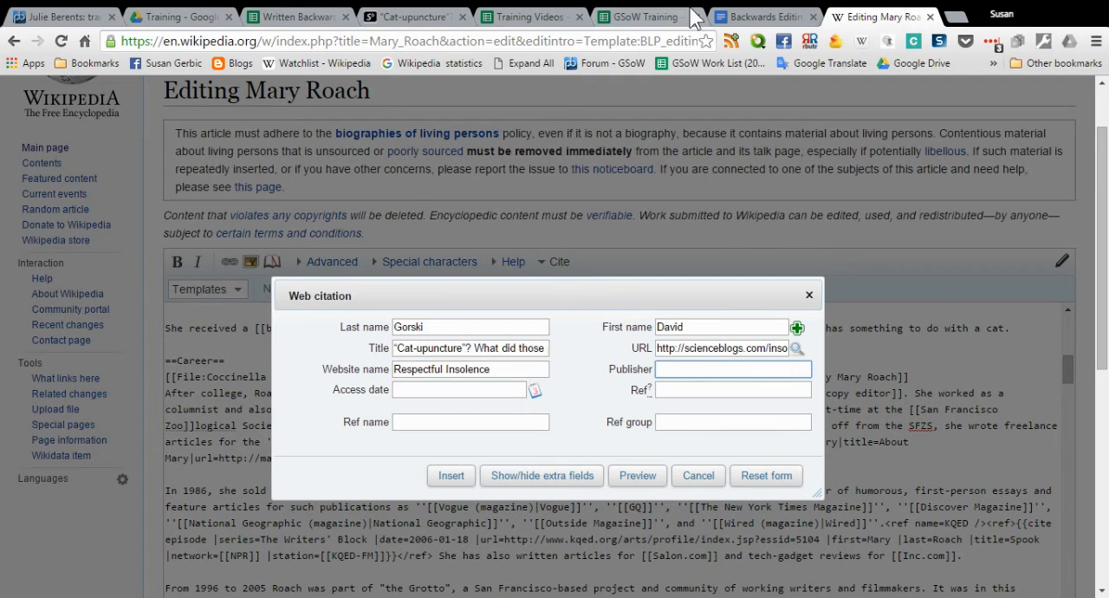
left_click(409, 17)
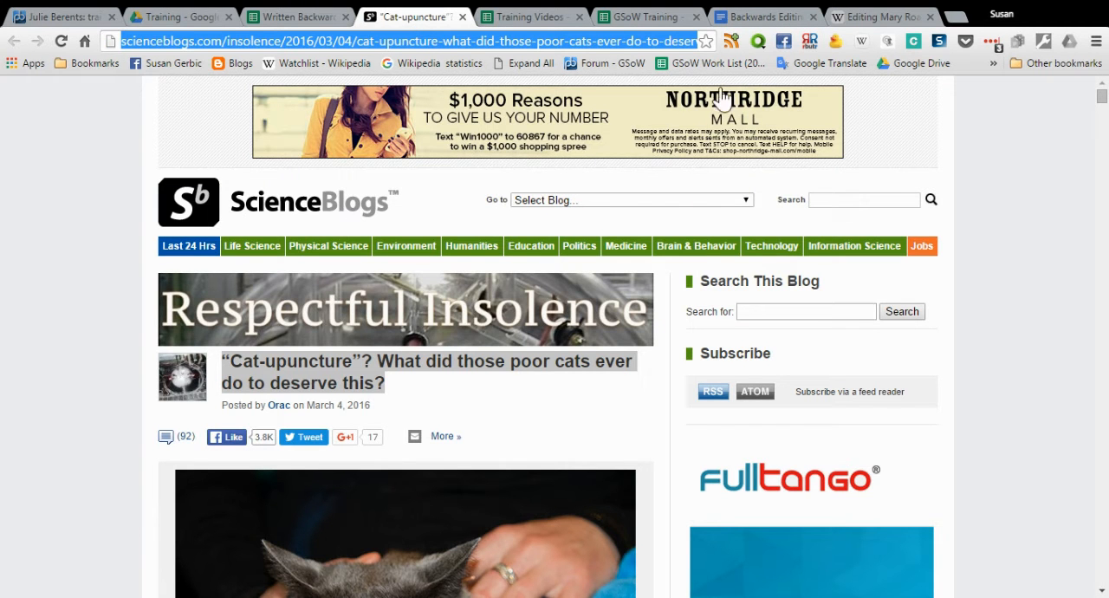
left_click(873, 19)
type("S")
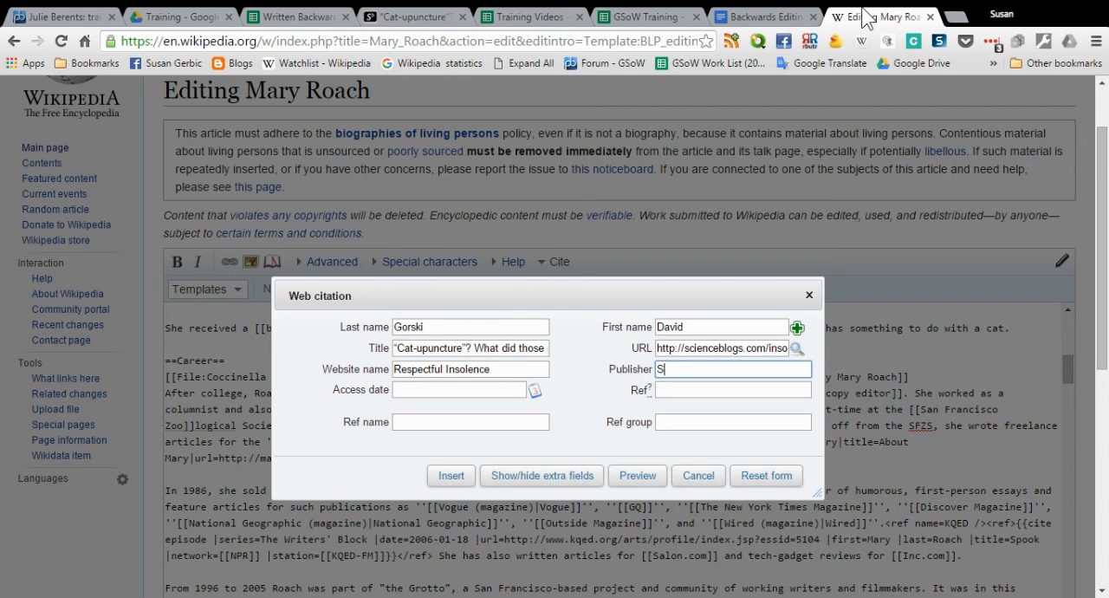
type("cienceBlogs")
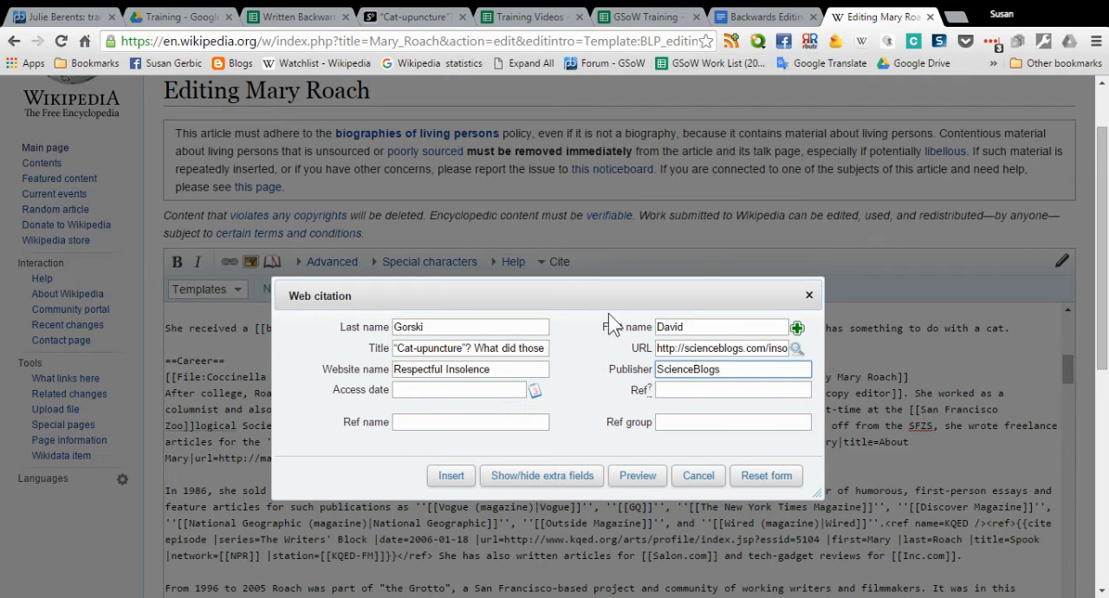
Set the citation's access date to 9 March 2016 and insert the citation into the article text
left_click(535, 391)
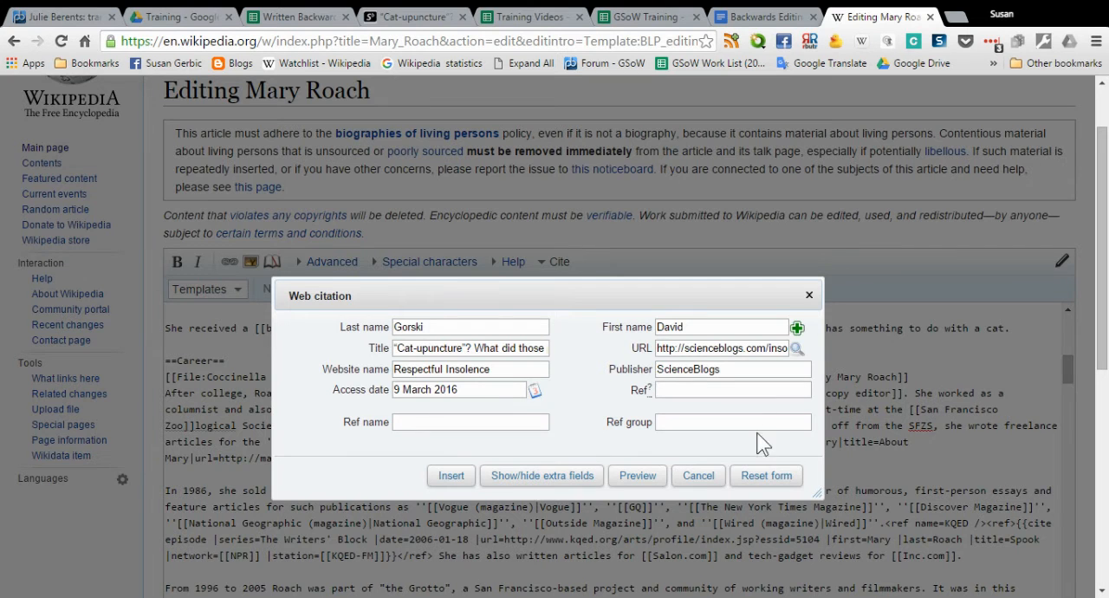
scroll(539, 392, "down", 1)
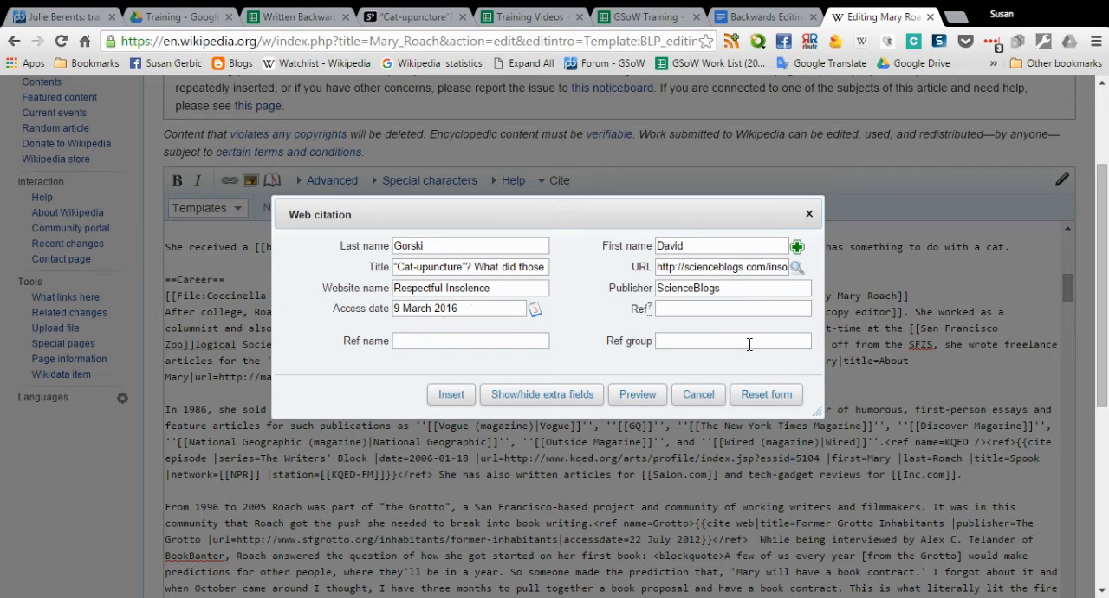
left_click(452, 396)
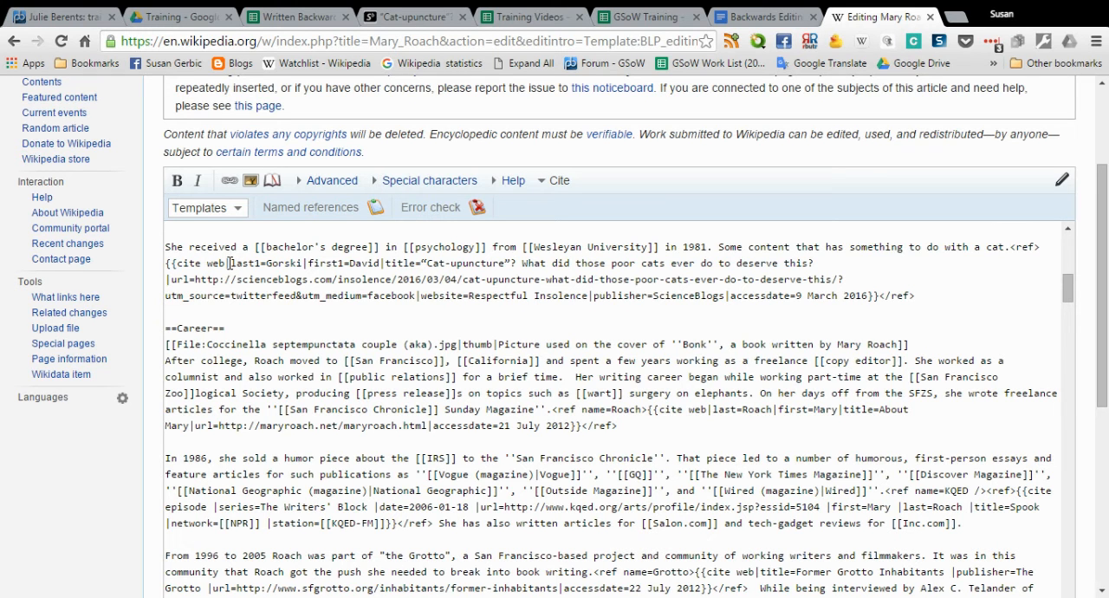
Examine the pipe separators between the author, title, URL, website and publisher fields in the new citation code
double_click(228, 263)
left_click(256, 312)
double_click(305, 263)
left_click(381, 263)
double_click(381, 262)
left_click_drag(172, 279, 156, 283)
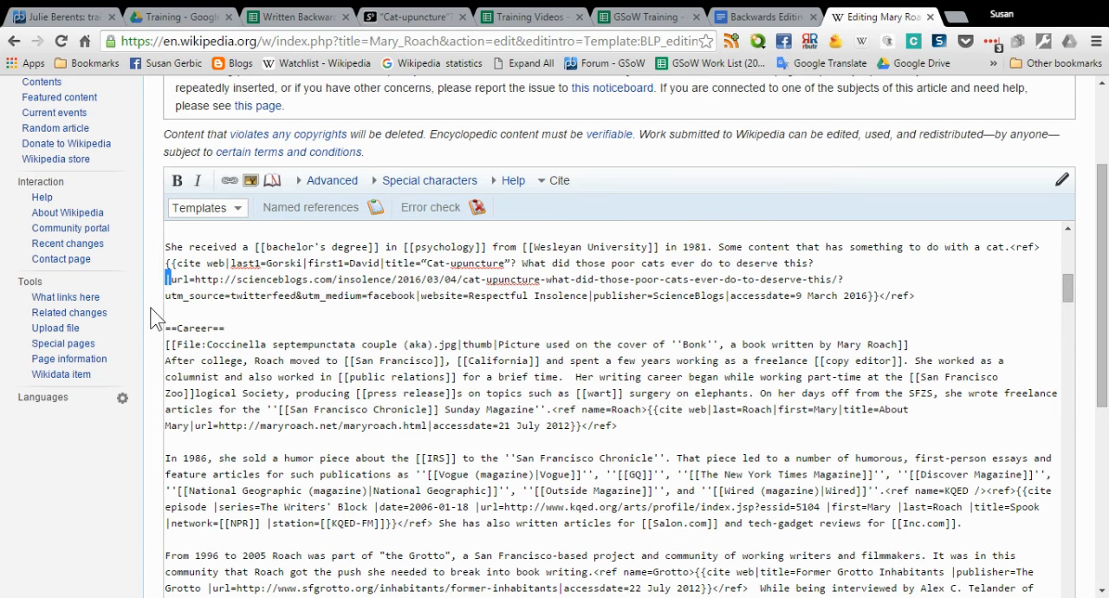
left_click_drag(416, 295, 423, 296)
left_click(591, 295)
left_click_drag(590, 296, 595, 296)
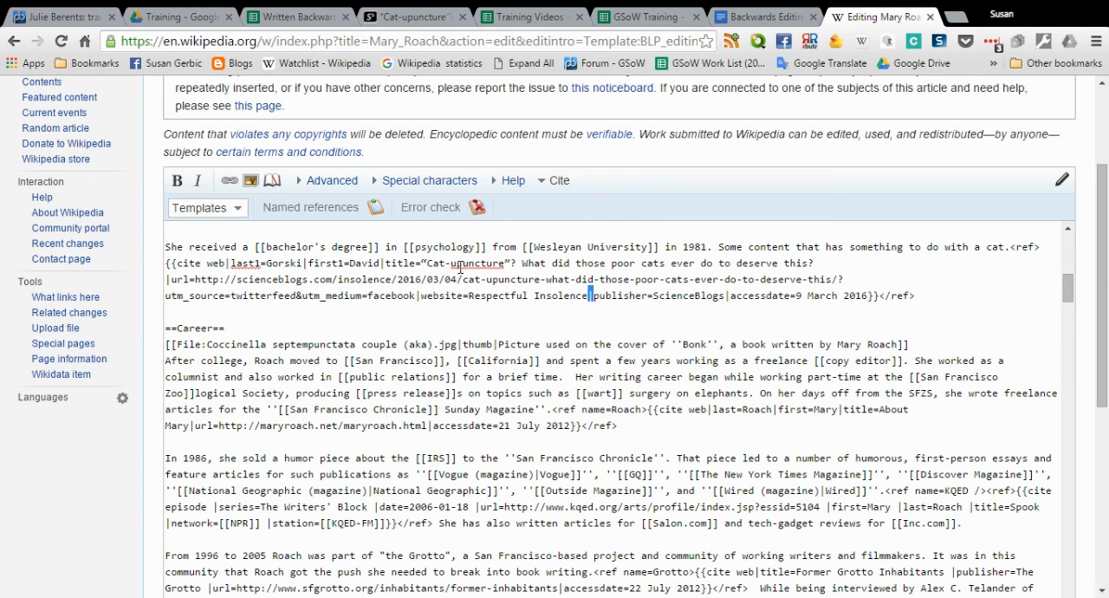
Review the last name, title, URL and website parameters and their values in the new citation code
left_click_drag(230, 264, 308, 267)
left_click_drag(384, 266, 432, 265)
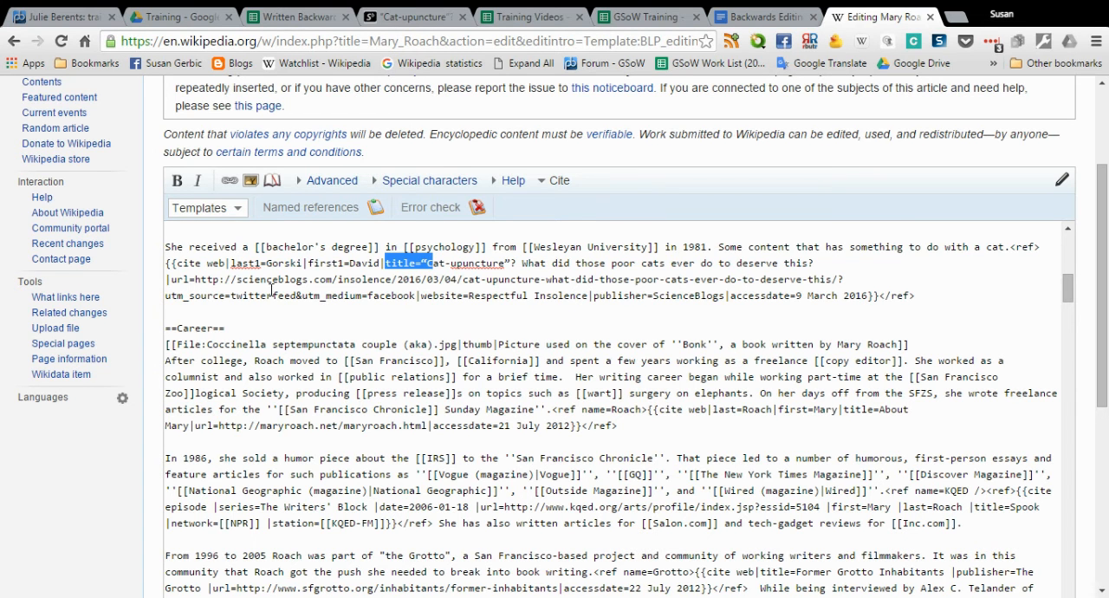
left_click_drag(196, 280, 171, 284)
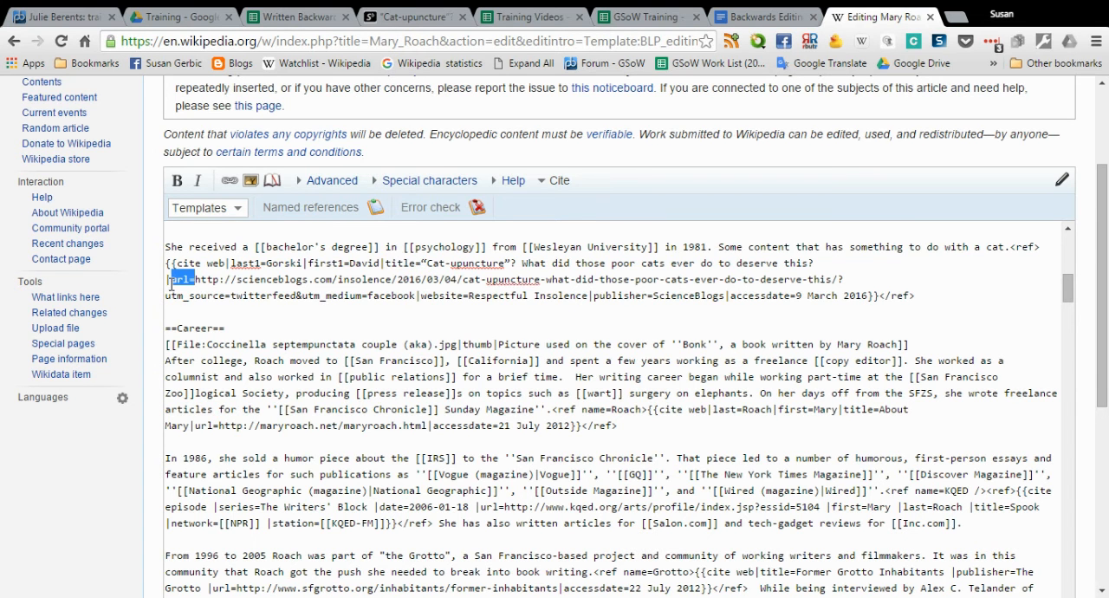
left_click(249, 313)
left_click_drag(531, 295, 471, 301)
left_click(500, 320)
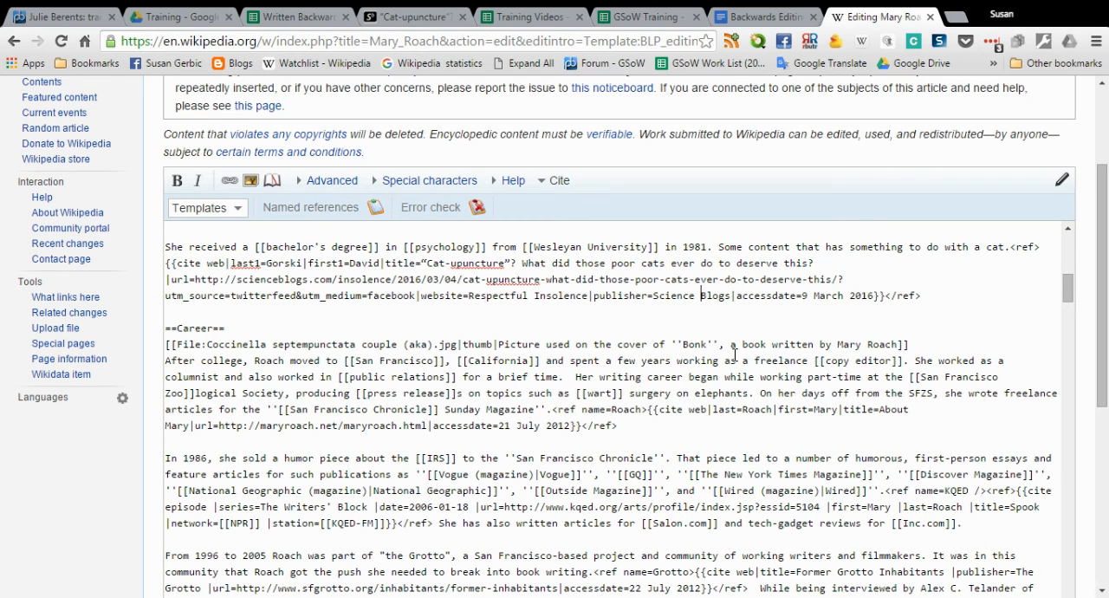
Remove the space inside the citation's publisher name ScienceBlogs, and check that the ref tag directly follows the cat sentence's full stop
key("BackSpace")
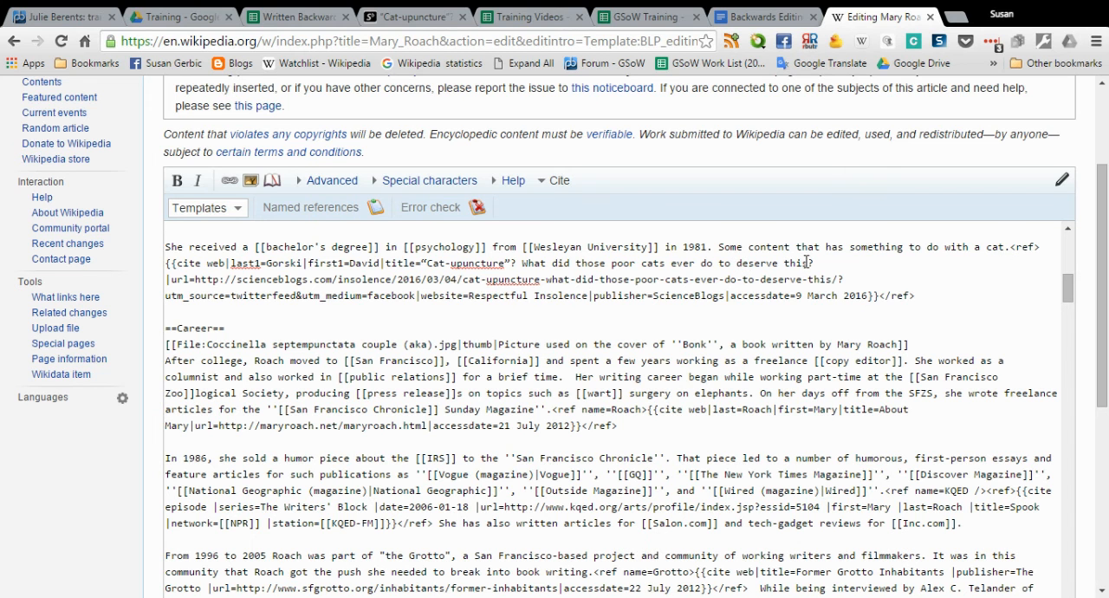
left_click(1017, 249)
left_click_drag(1019, 245, 1010, 245)
Preview the edited article and check the new citation after the cat sentence and in the References section
scroll(156, 382, "down", 4)
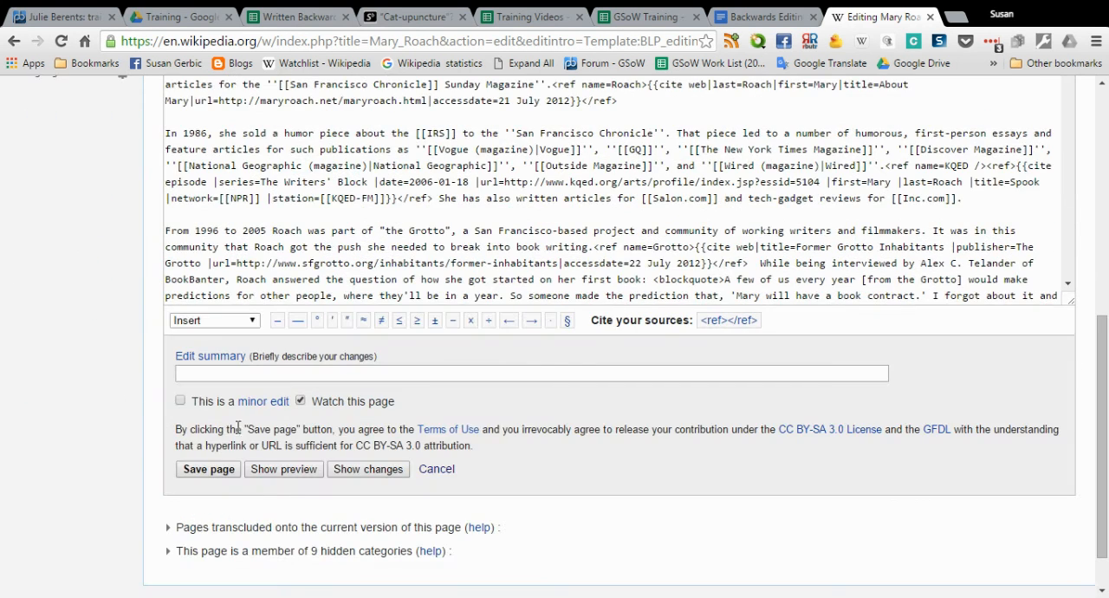
left_click(296, 469)
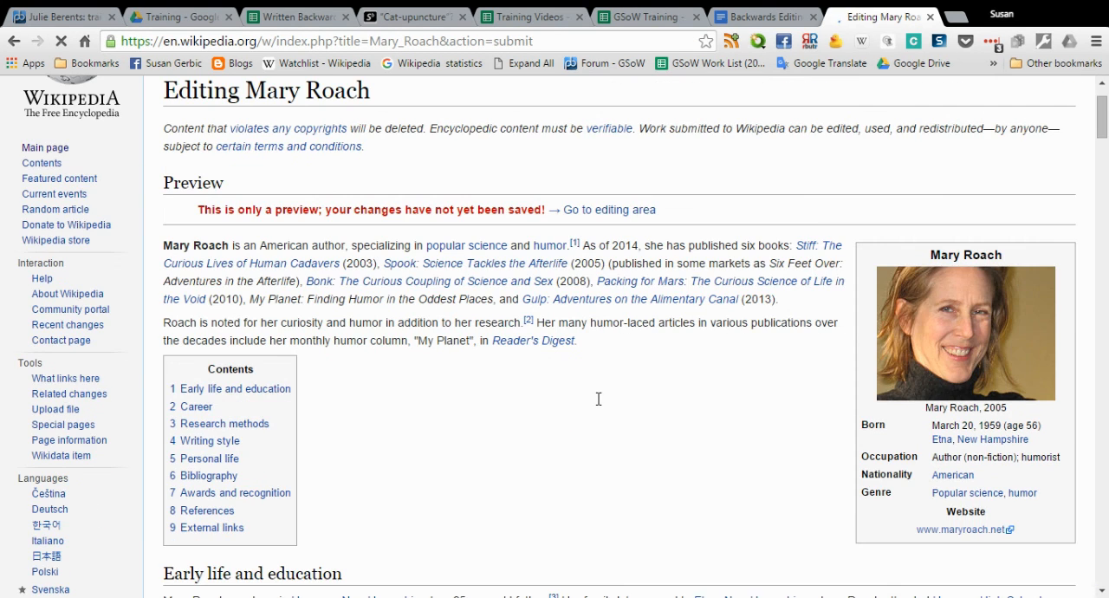
scroll(511, 403, "down", 5)
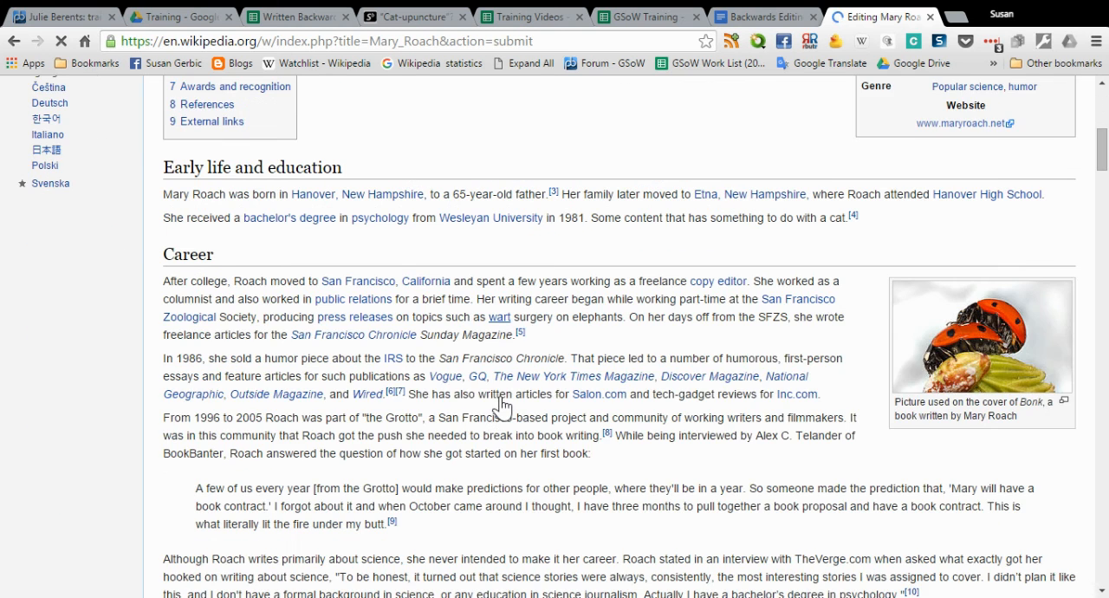
scroll(503, 404, "down", 1)
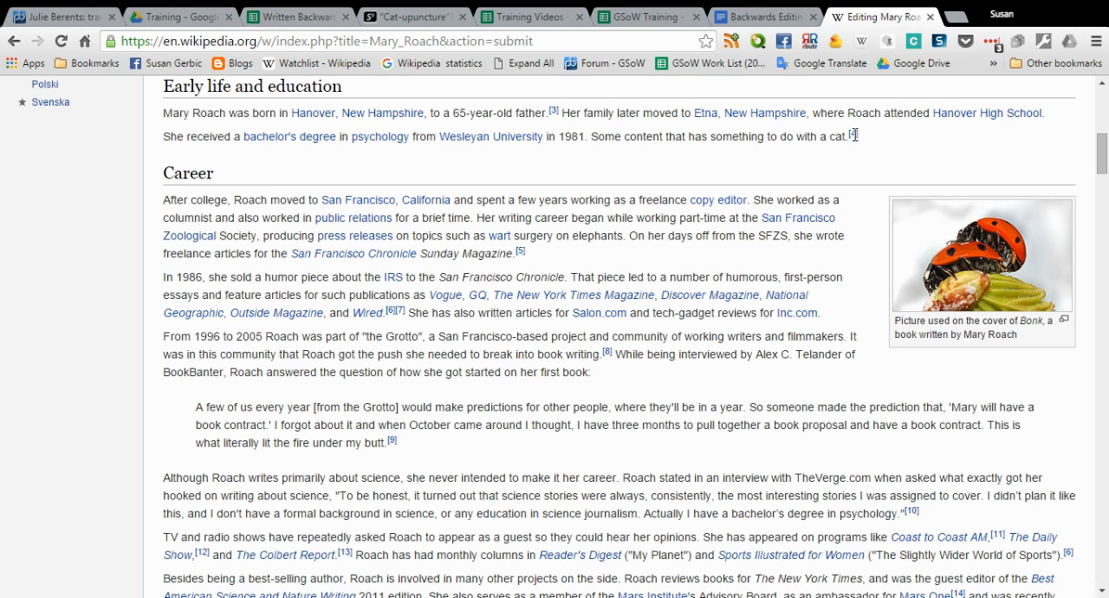
mouse_move(856, 142)
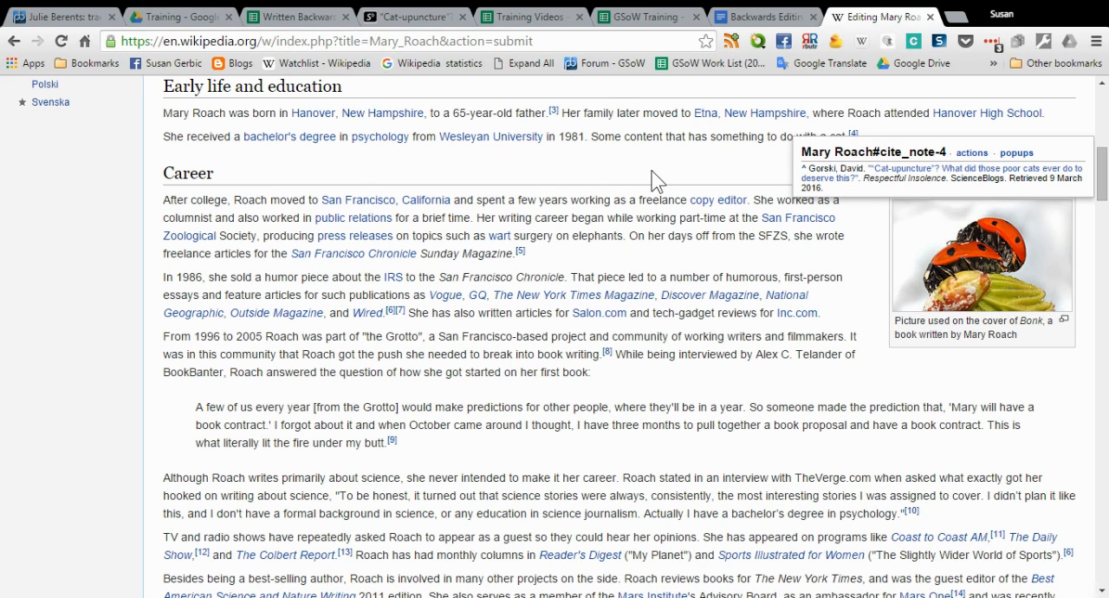
scroll(652, 179, "down", 11)
scroll(527, 223, "down", 18)
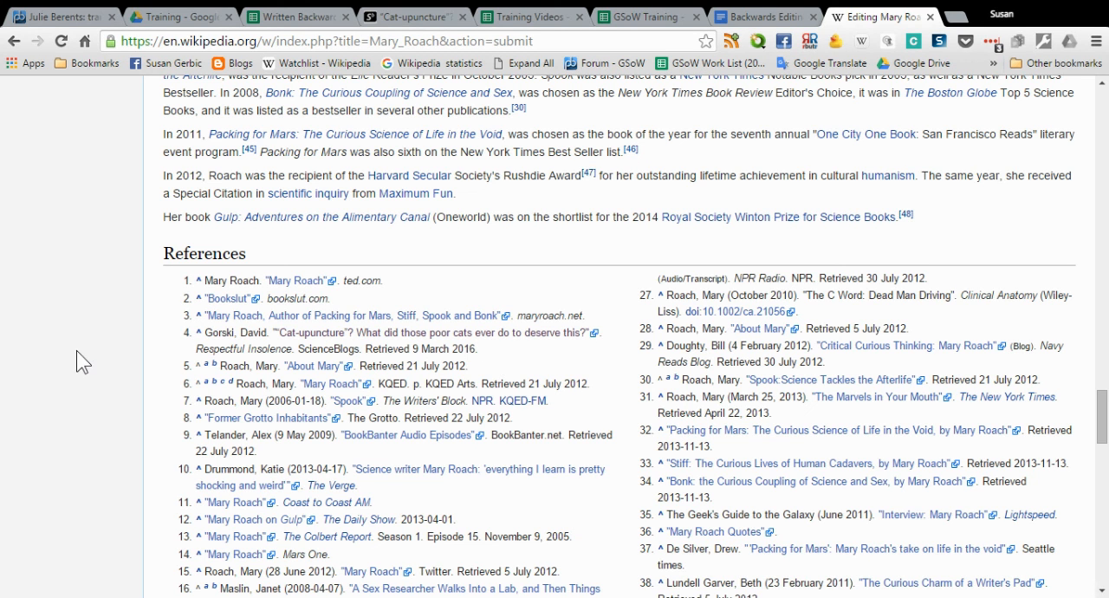
Enter the edit summary "added citation from ScienceBlogs" for the Mary Roach edit
scroll(76, 350, "down", 10)
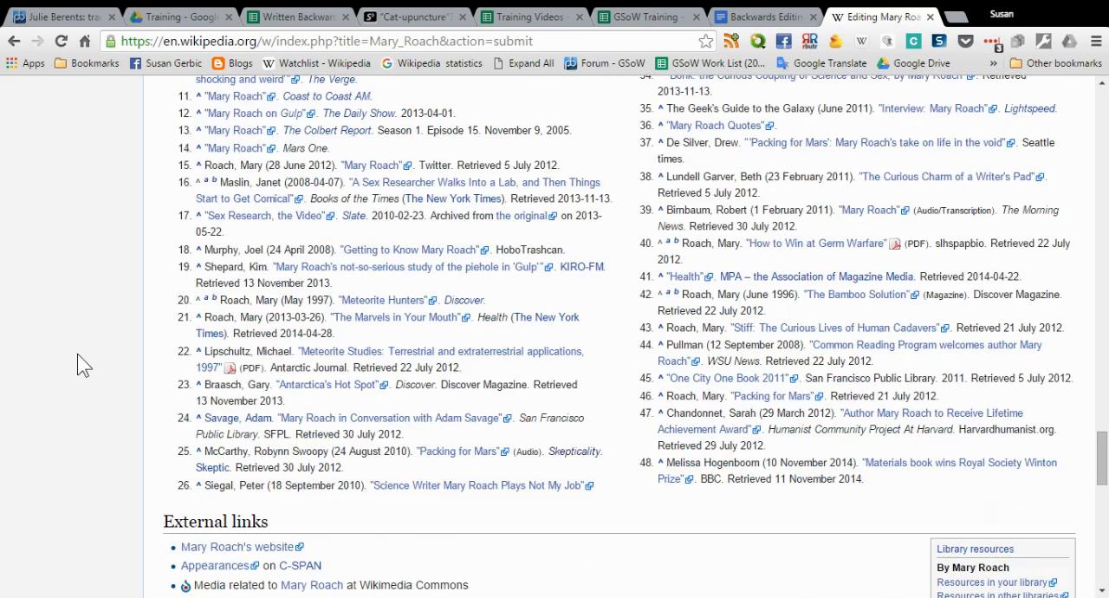
scroll(79, 352, "down", 5)
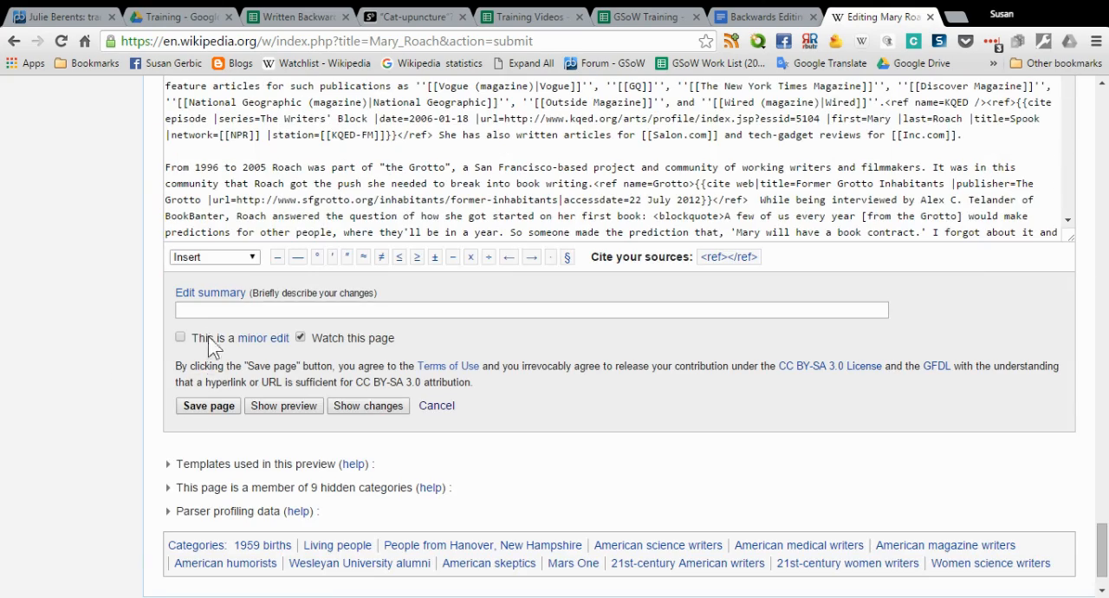
left_click(221, 310)
type("added n")
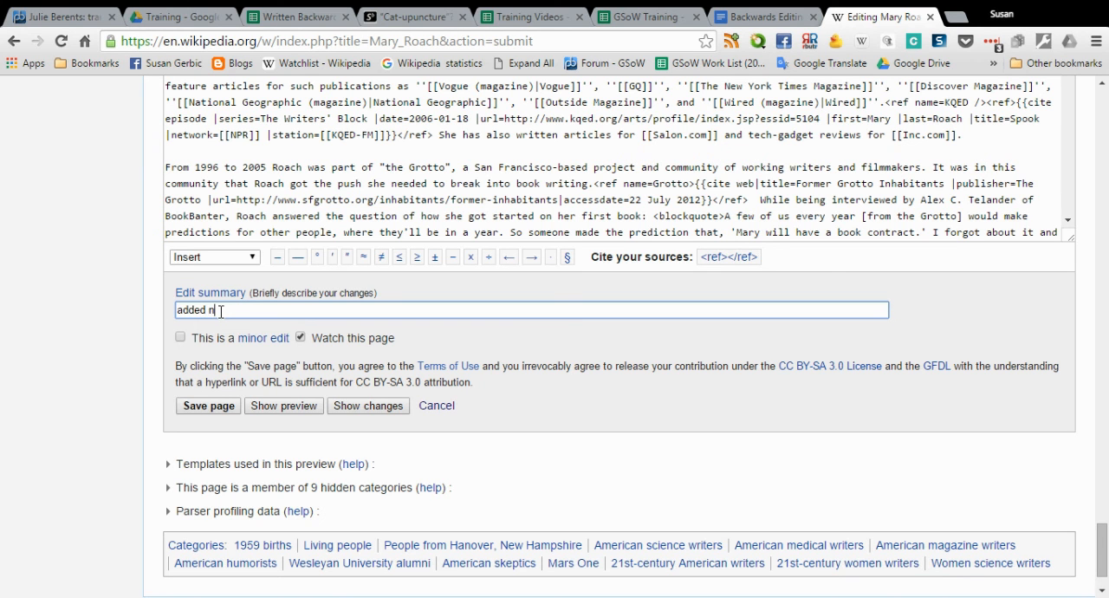
key("BackSpace")
key("BackSpace")
key("BackSpace")
key("BackSpace")
key("BackSpace")
type("citation from Science Blogs")
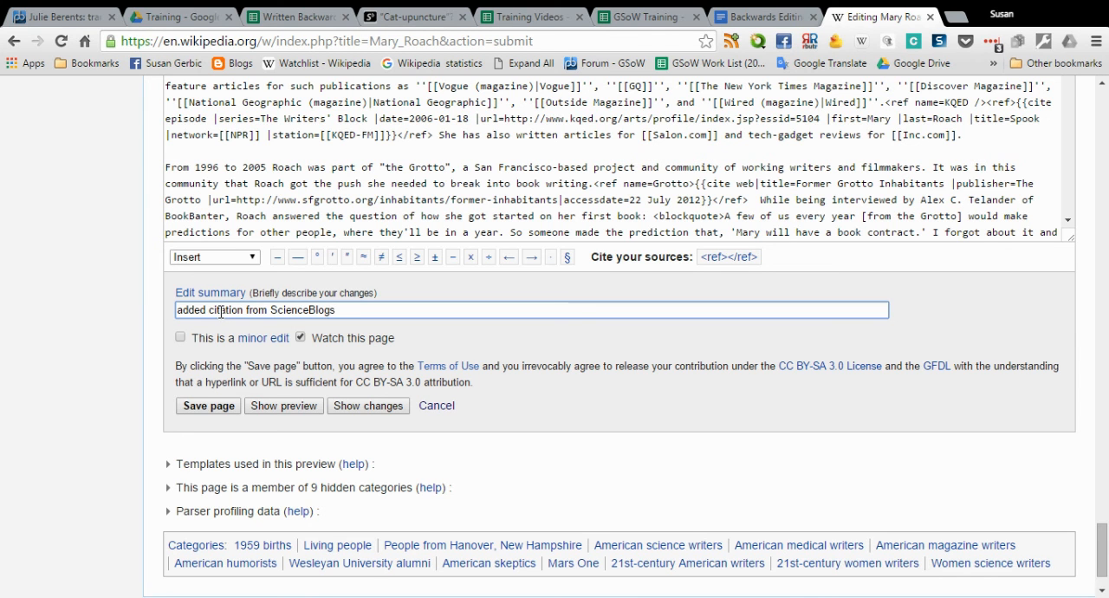
left_click(195, 407)
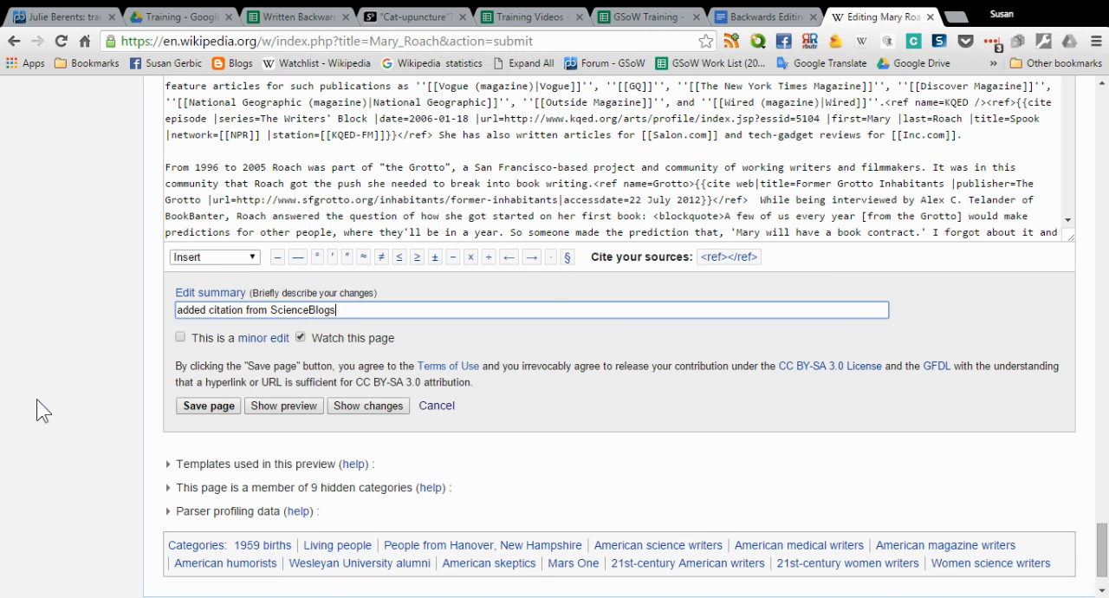